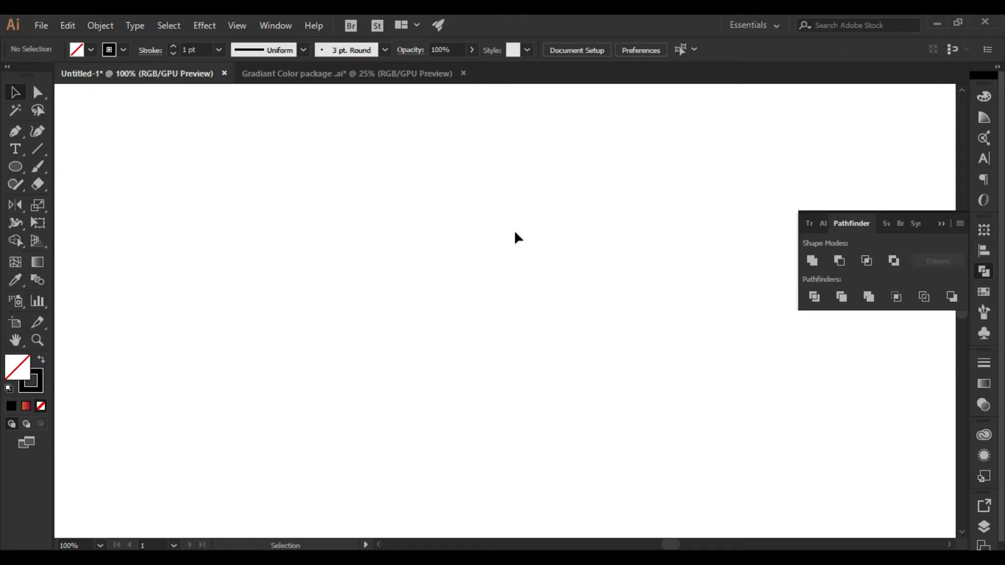
# Draw a straight diagonal path with the Pen tool and add an anchor point near its upper end
pyautogui.click(15, 132)
pyautogui.click(521, 160)
pyautogui.click(322, 315)
pyautogui.press('Escape')
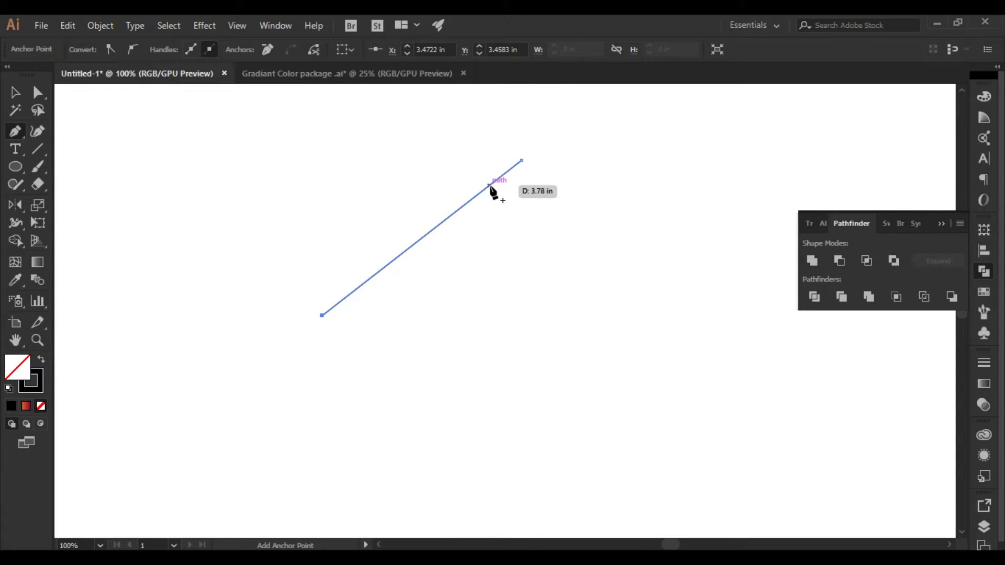
pyautogui.click(489, 185)
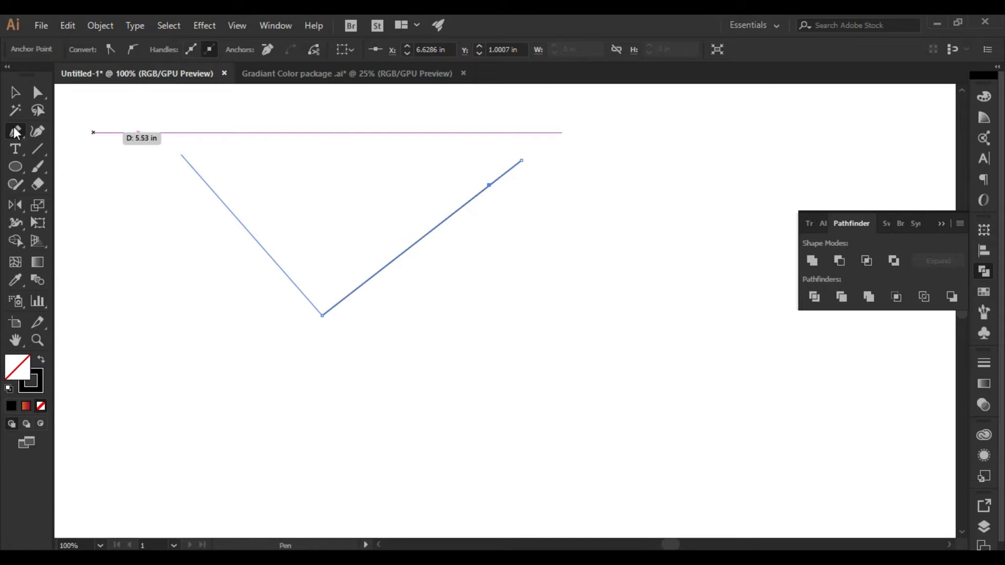
# Convert the added anchor to a smooth point with handles so the line bends into a shallow S-curve
pyautogui.click(16, 133)
pyautogui.click(69, 179)
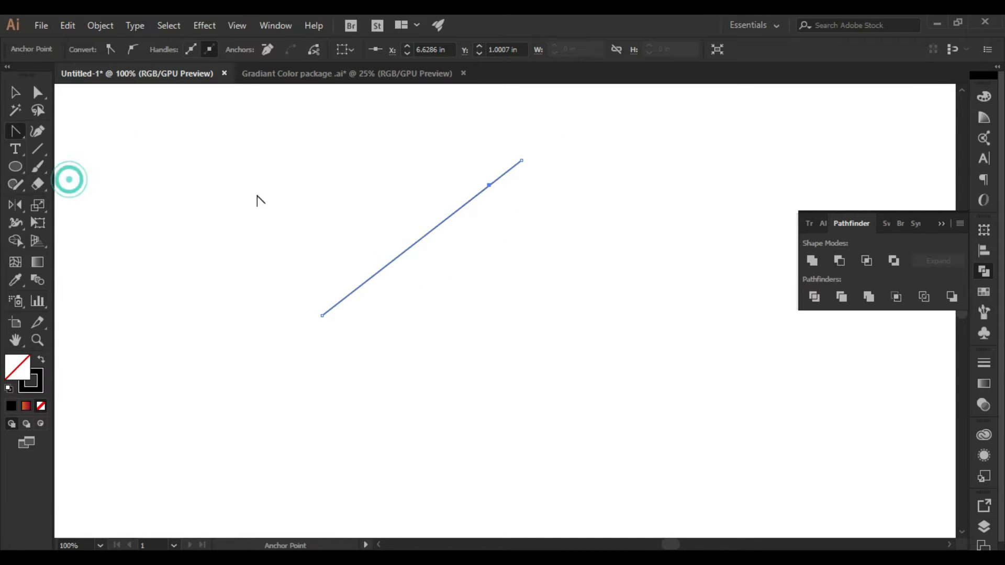
pyautogui.moveTo(490, 186); pyautogui.dragTo(480, 224)
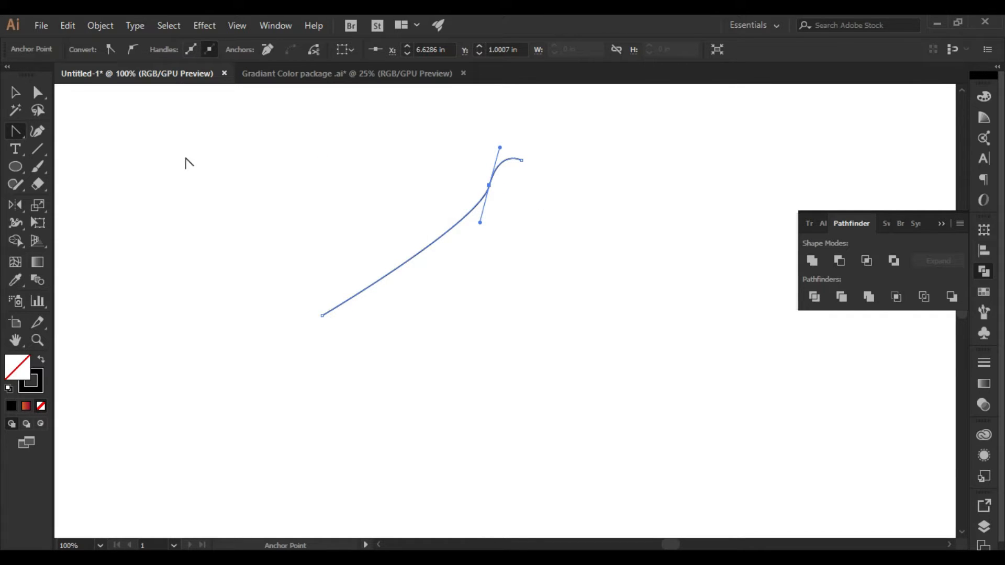
# Move the path's lower endpoint up and inward, and lengthen the middle anchor's lower handle to deepen the curve
pyautogui.click(38, 97)
pyautogui.moveTo(322, 315); pyautogui.dragTo(402, 205)
pyautogui.moveTo(480, 222); pyautogui.dragTo(466, 269)
# Enlarge the S-curve proportionally to about 1.8 times its size
pyautogui.click(14, 92)
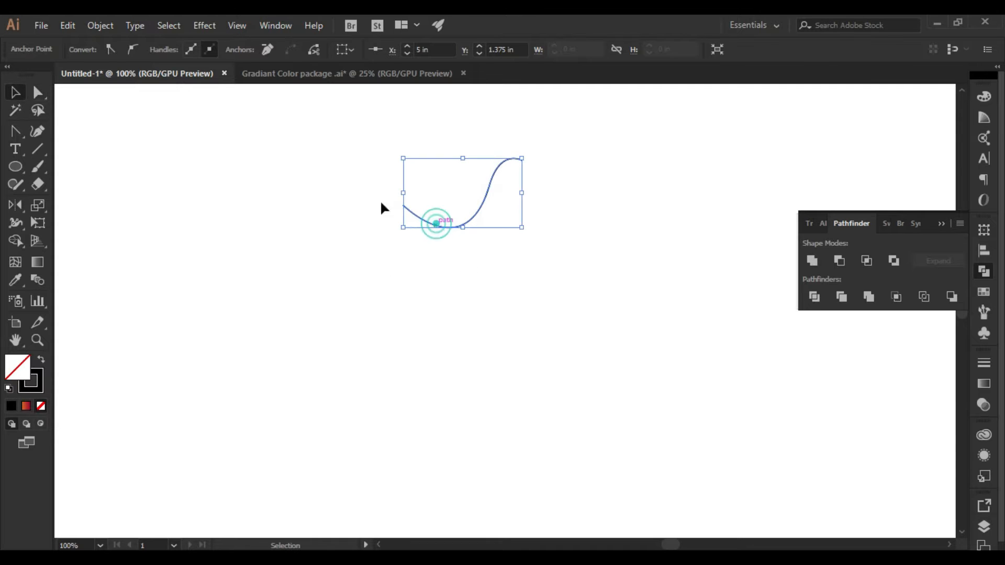
pyautogui.scroll(1, 545, 174)
pyautogui.moveTo(545, 178); pyautogui.dragTo(579, 243)
pyautogui.moveTo(544, 321)
pyautogui.mouseDown()
pyautogui.moveTo(619, 376)
pyautogui.moveTo(618, 365)
pyautogui.mouseUp()
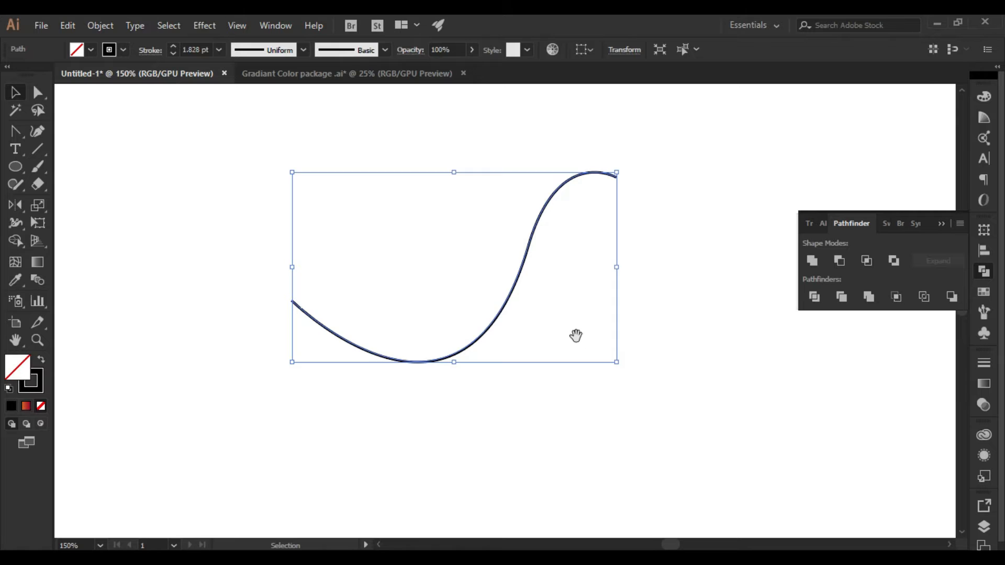
pyautogui.moveTo(575, 335); pyautogui.dragTo(526, 324)
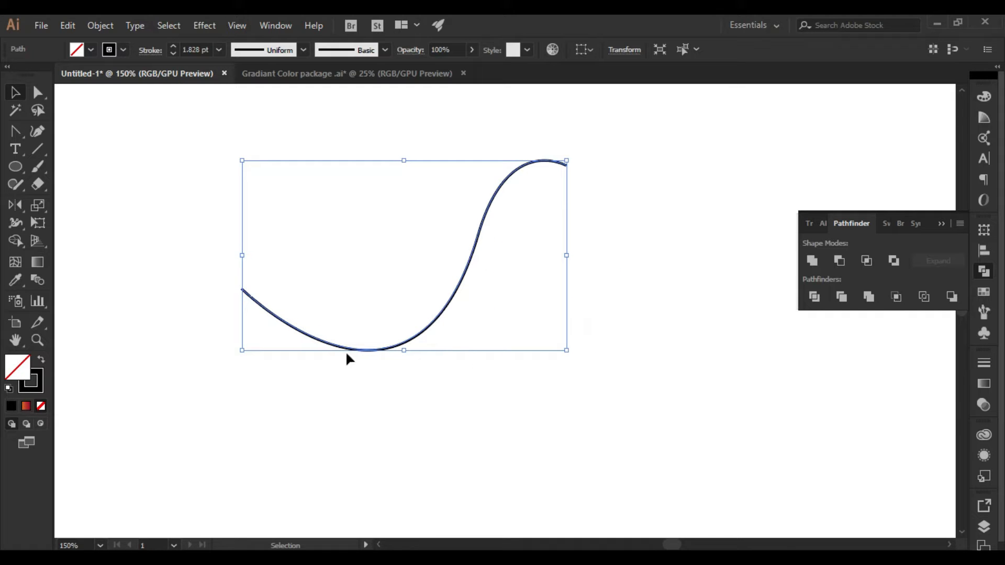
# Move the S-curve's left endpoint inward and pull the middle anchor's lower handle further down for a rounder dip
pyautogui.press('a')
pyautogui.moveTo(247, 287); pyautogui.dragTo(326, 261)
pyautogui.click(286, 276)
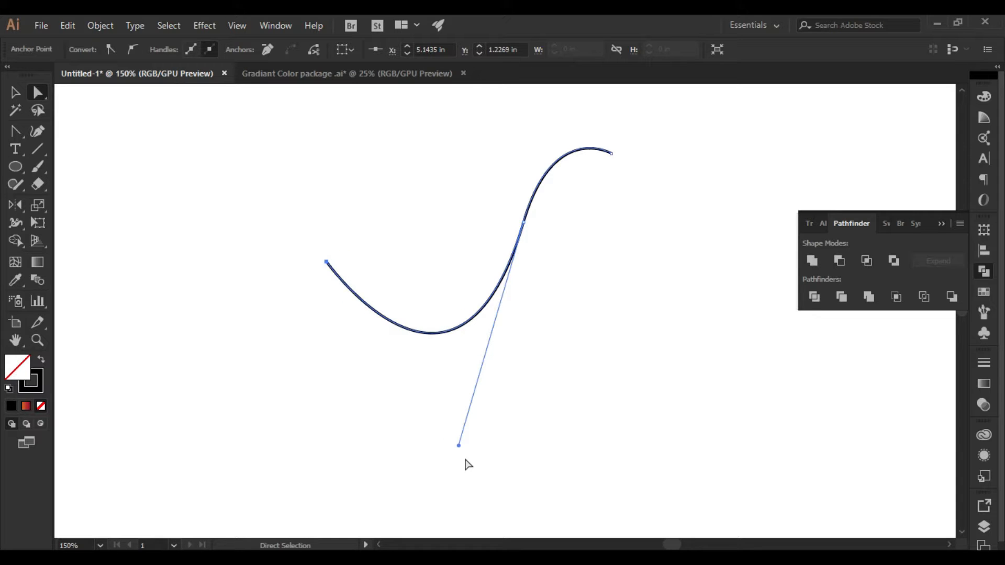
pyautogui.moveTo(459, 446); pyautogui.dragTo(434, 474)
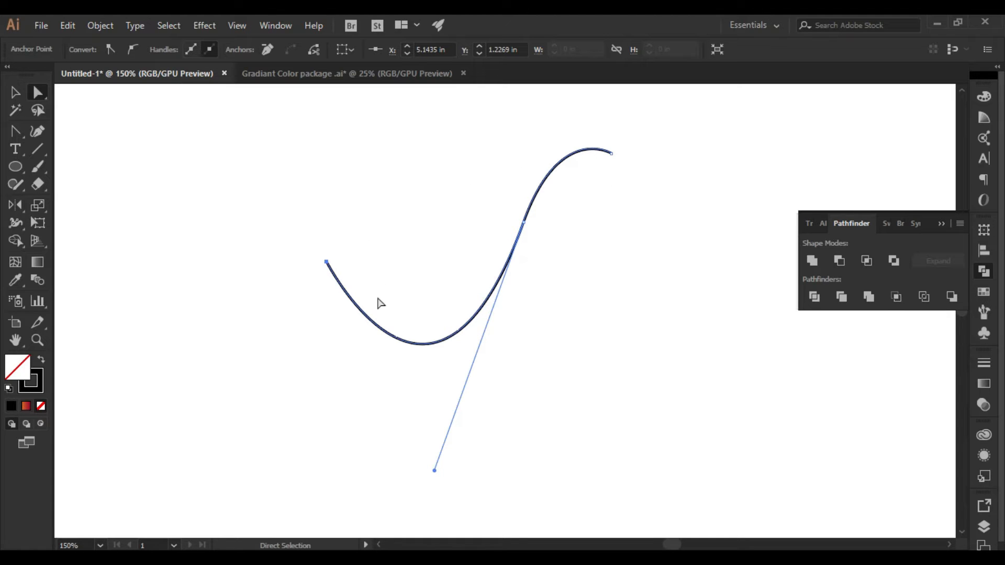
# Widen the S-curve's stroke at its lower bend to about 70.5 pt with the Width tool, tapering towards both ends
pyautogui.press('v')
pyautogui.moveTo(294, 173); pyautogui.dragTo(612, 381)
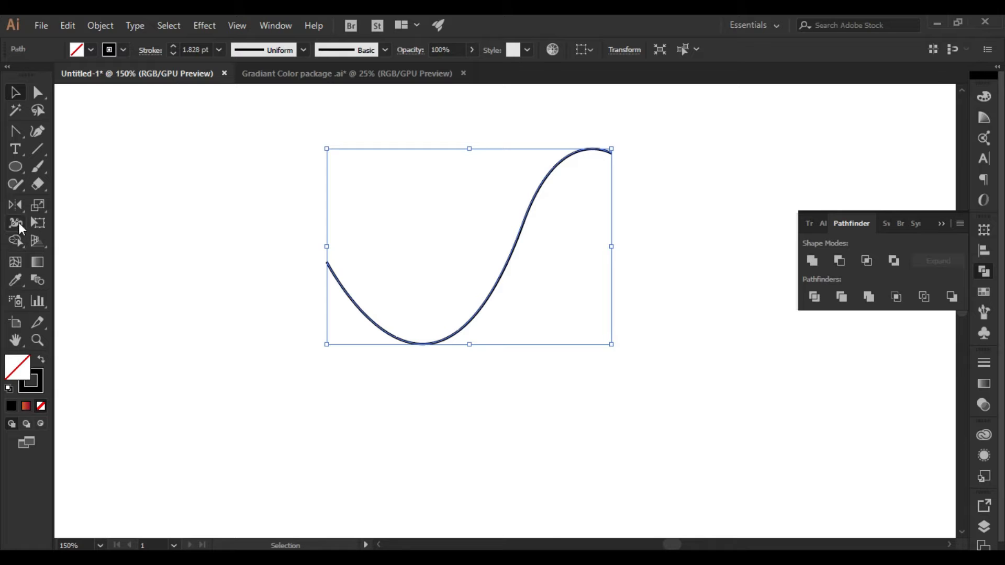
pyautogui.click(15, 222)
pyautogui.moveTo(390, 337); pyautogui.dragTo(364, 366)
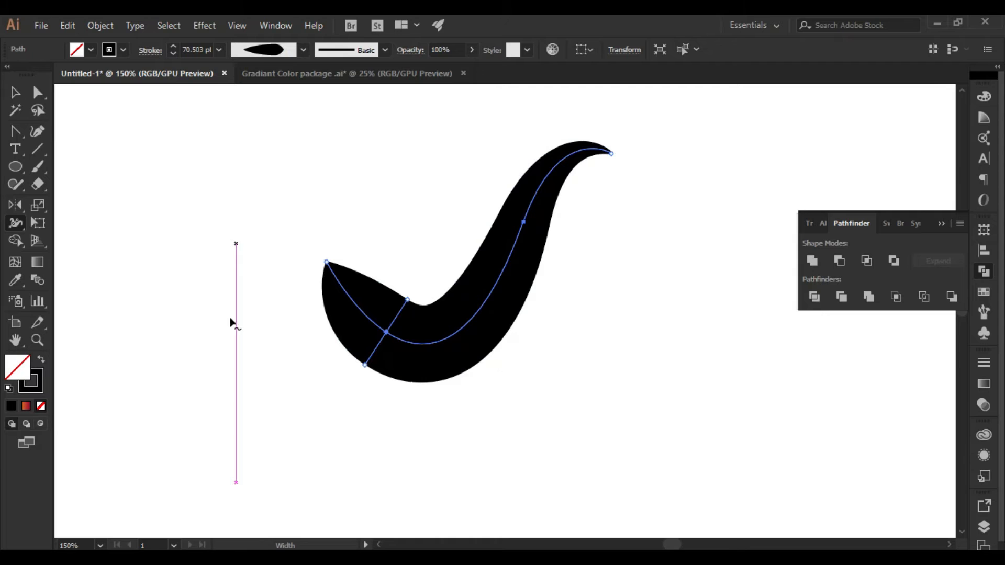
pyautogui.click(15, 93)
pyautogui.click(426, 217)
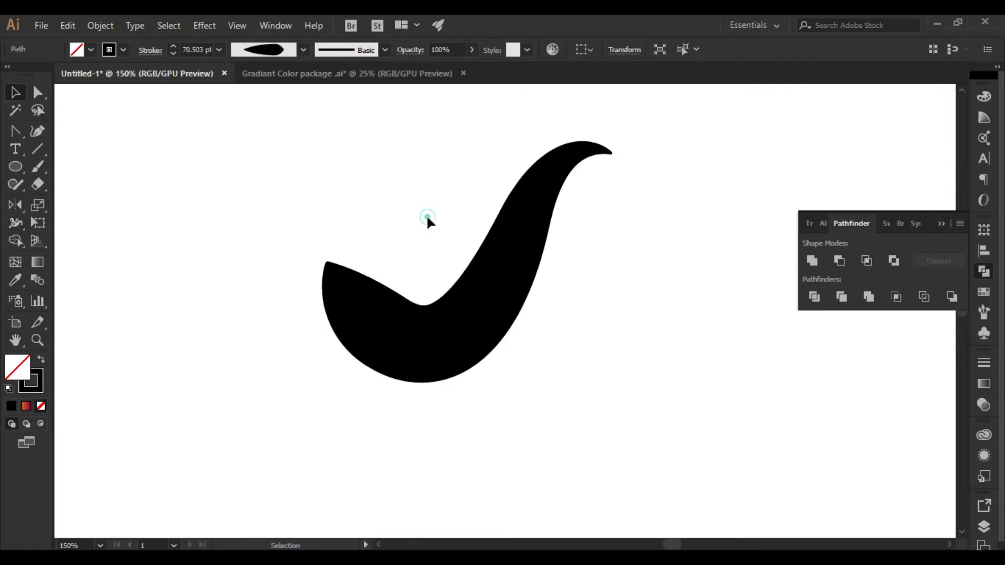
pyautogui.moveTo(598, 295); pyautogui.dragTo(593, 283)
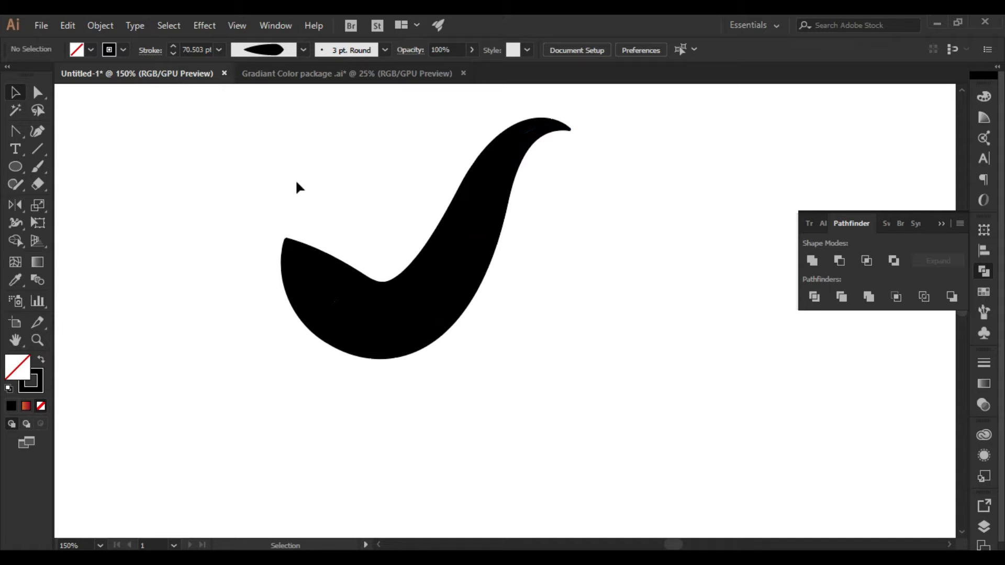
# Draw a curved wedge-shaped path with the Pen tool over the left end of the black shape
pyautogui.moveTo(17, 131); pyautogui.dragTo(72, 132)
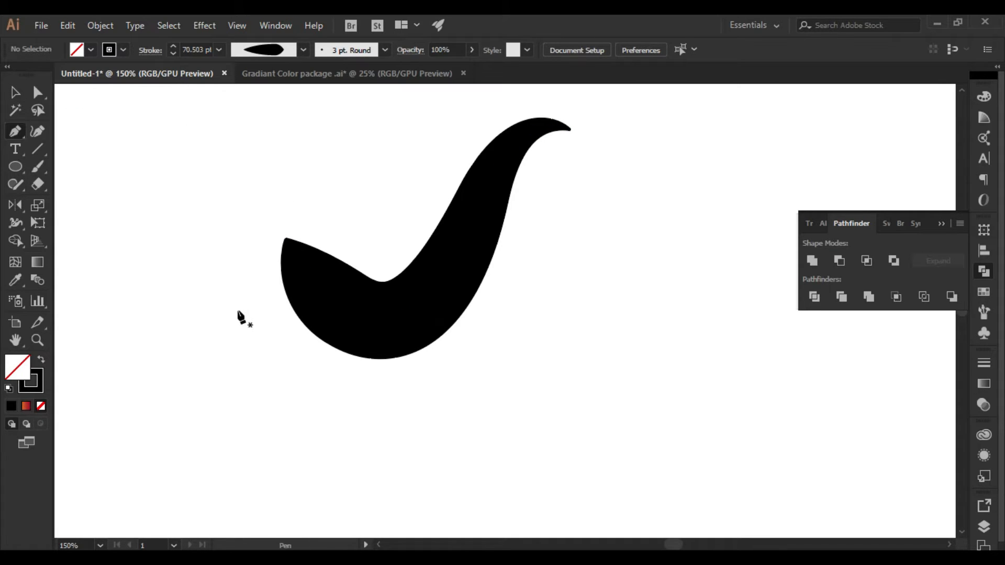
pyautogui.click(278, 223)
pyautogui.moveTo(377, 308); pyautogui.dragTo(462, 316)
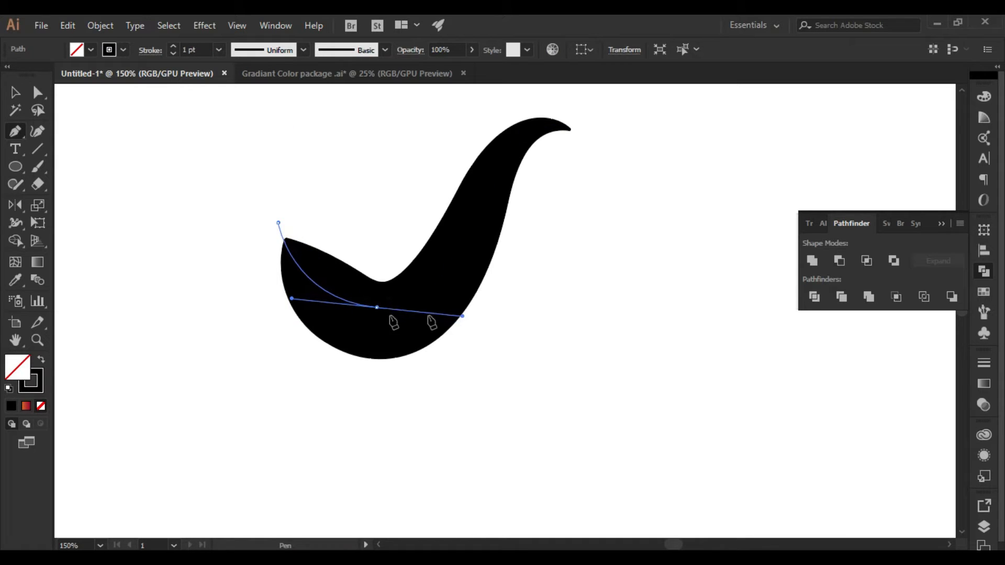
pyautogui.moveTo(376, 307); pyautogui.dragTo(152, 232)
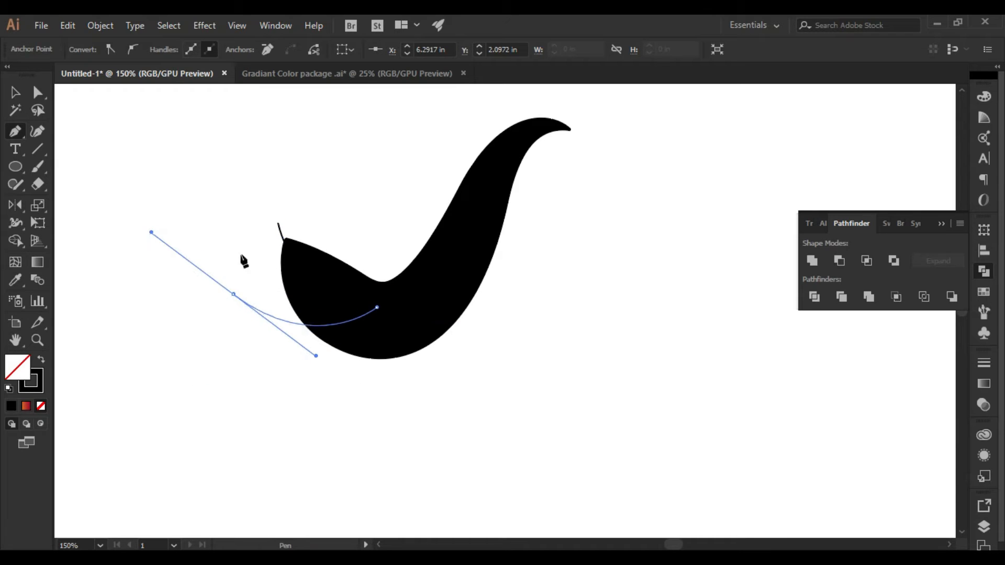
# Give the wedge path a white fill and no stroke so it cuts a notch into the black shape visually
pyautogui.press('v')
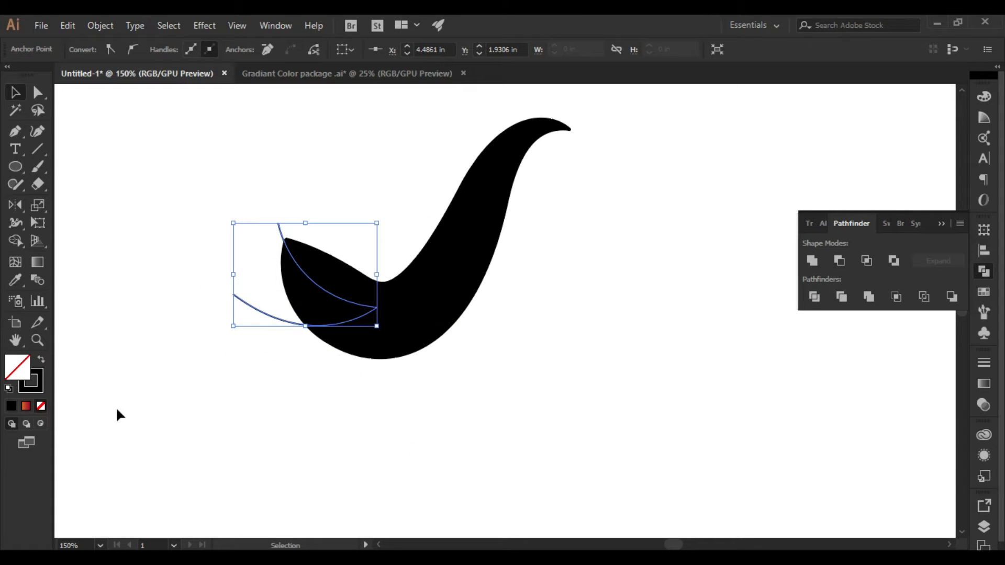
pyautogui.click(36, 372)
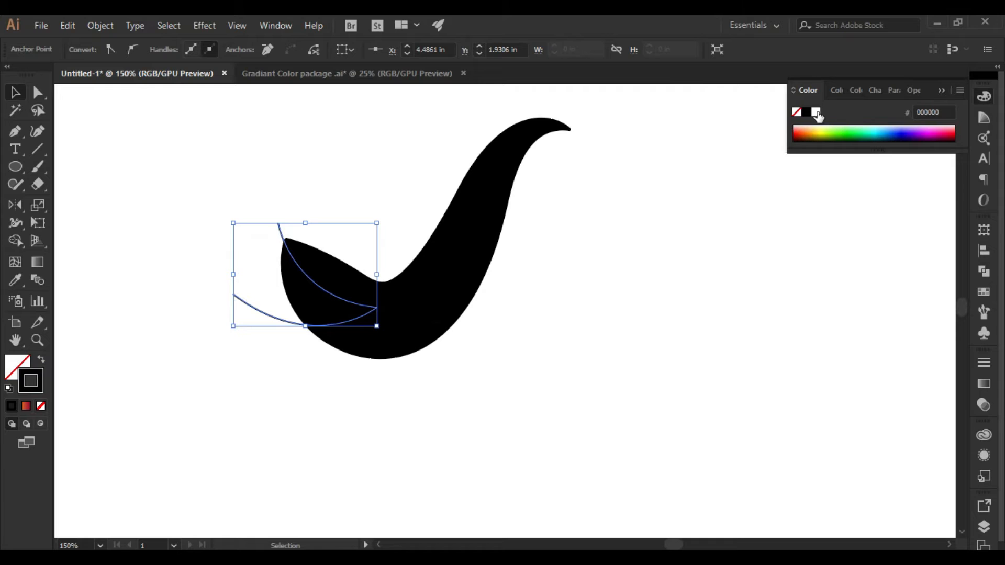
pyautogui.click(816, 112)
pyautogui.click(43, 360)
pyautogui.click(338, 433)
pyautogui.moveTo(635, 370); pyautogui.dragTo(626, 426)
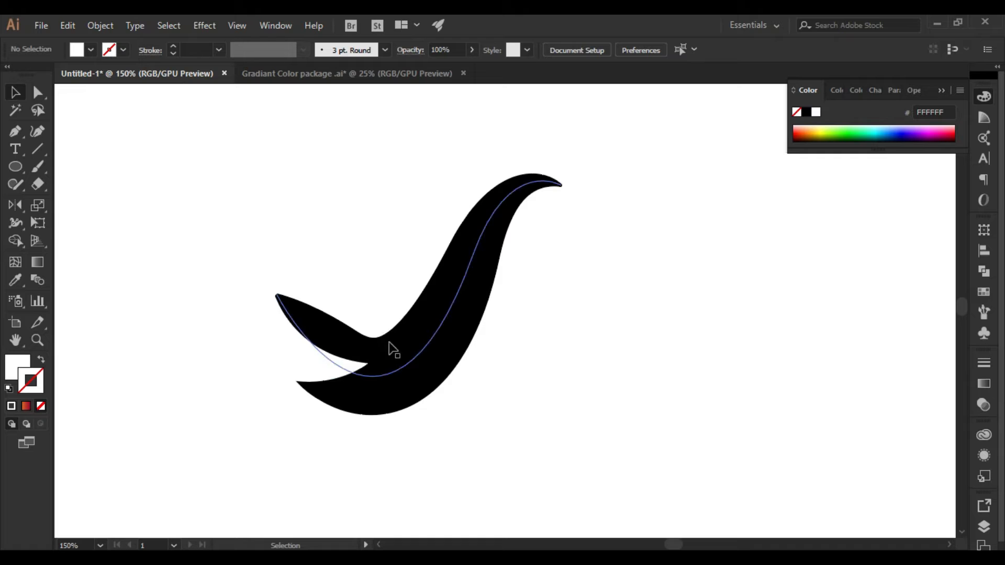
# Raise the wedge's outer lower anchor and adjust its handle to refine the notch's lower curve
pyautogui.press('a')
pyautogui.click(224, 350)
pyautogui.moveTo(224, 349); pyautogui.dragTo(228, 330)
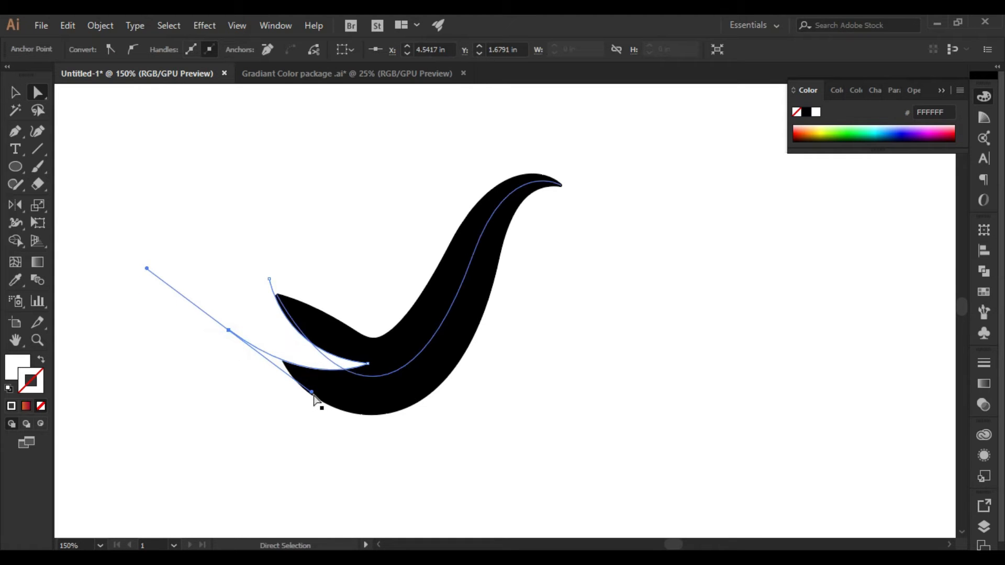
pyautogui.moveTo(313, 392)
pyautogui.mouseDown()
pyautogui.moveTo(337, 419)
pyautogui.moveTo(317, 407)
pyautogui.mouseUp()
pyautogui.click(536, 442)
pyautogui.press('space')
pyautogui.moveTo(595, 380); pyautogui.dragTo(590, 398)
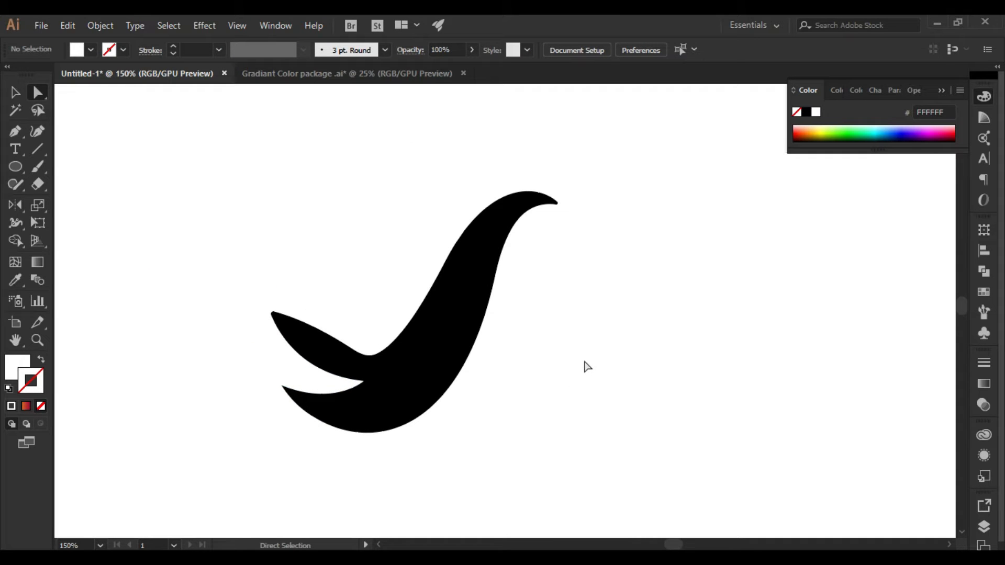
# Expand the appearance of the black variable-width stroke into a filled shape
pyautogui.press('v')
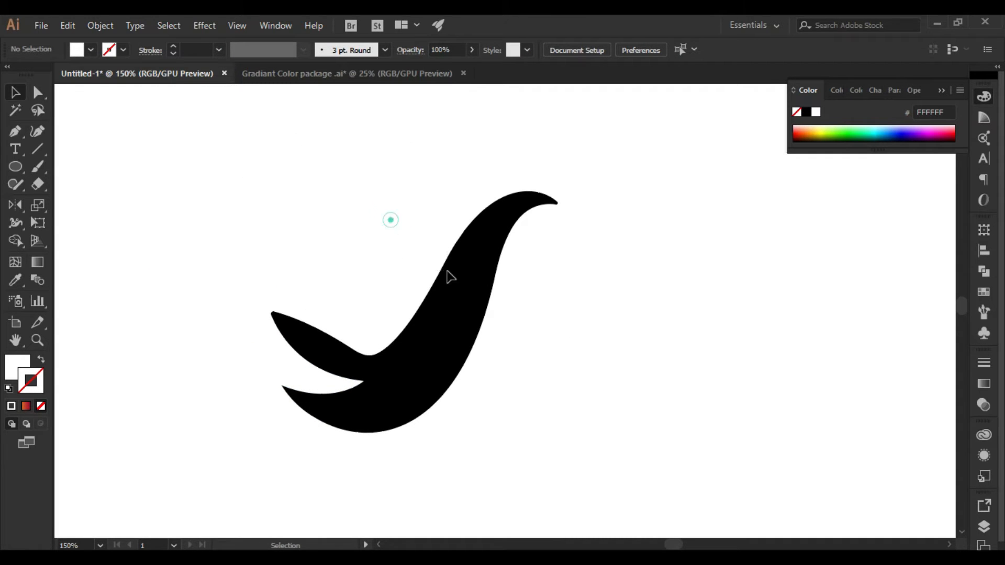
pyautogui.click(498, 313)
pyautogui.click(99, 25)
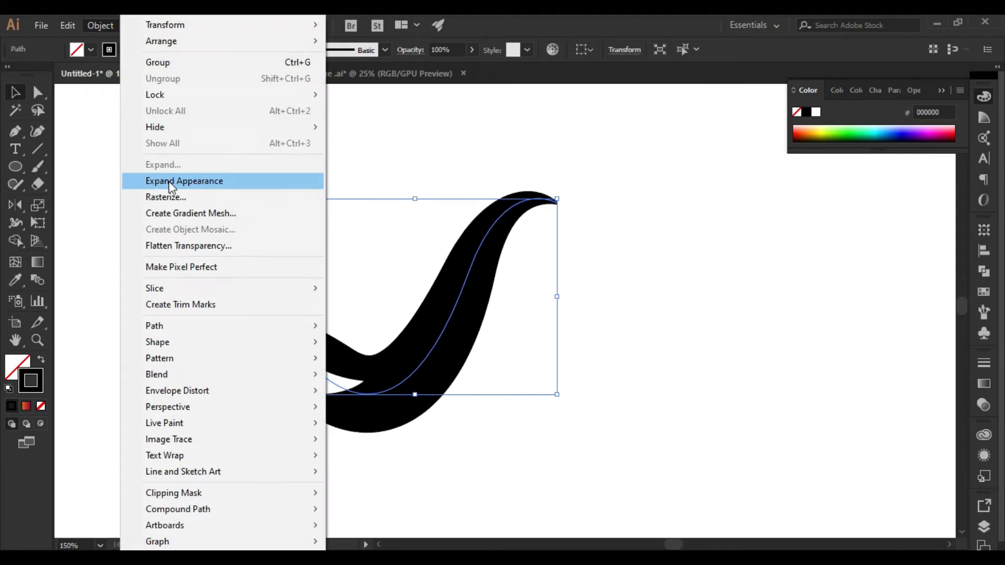
pyautogui.click(168, 181)
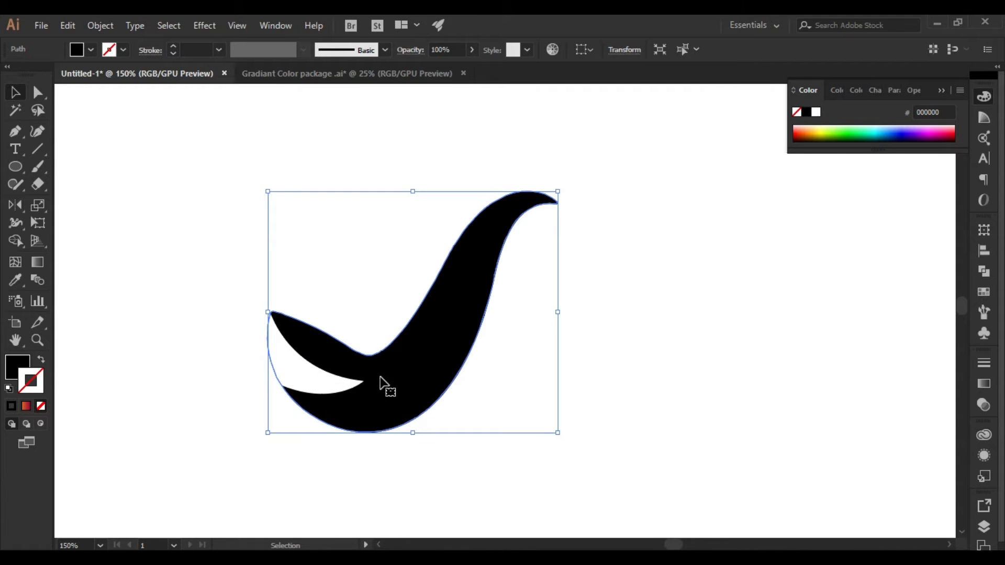
# Subtract the white wedge from the expanded black shape with Minus Front
pyautogui.moveTo(202, 273); pyautogui.dragTo(364, 438)
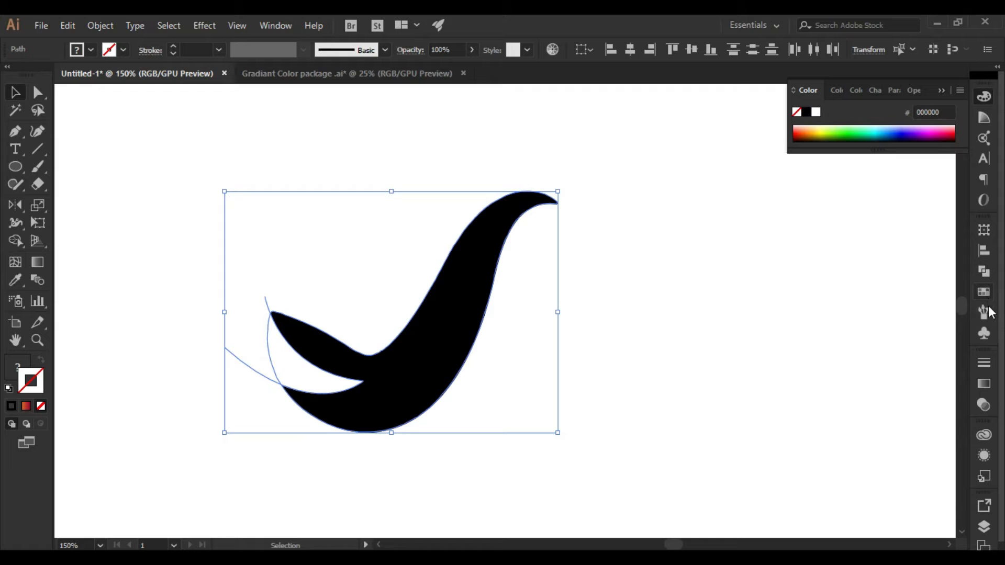
pyautogui.click(983, 273)
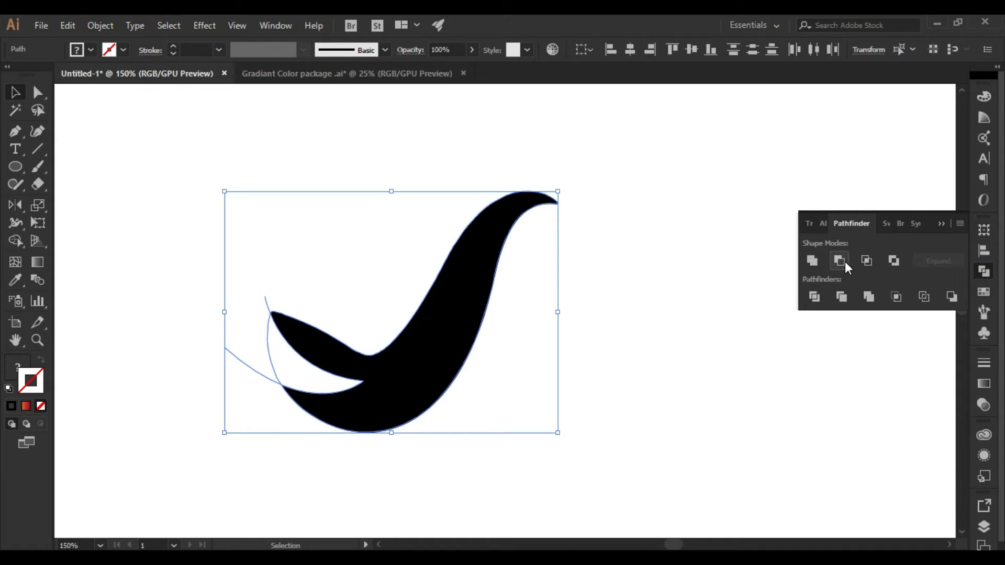
pyautogui.click(844, 261)
# Examine the cut shape's contour and anchor points in Outline view, and return to the normal preview
pyautogui.click(239, 25)
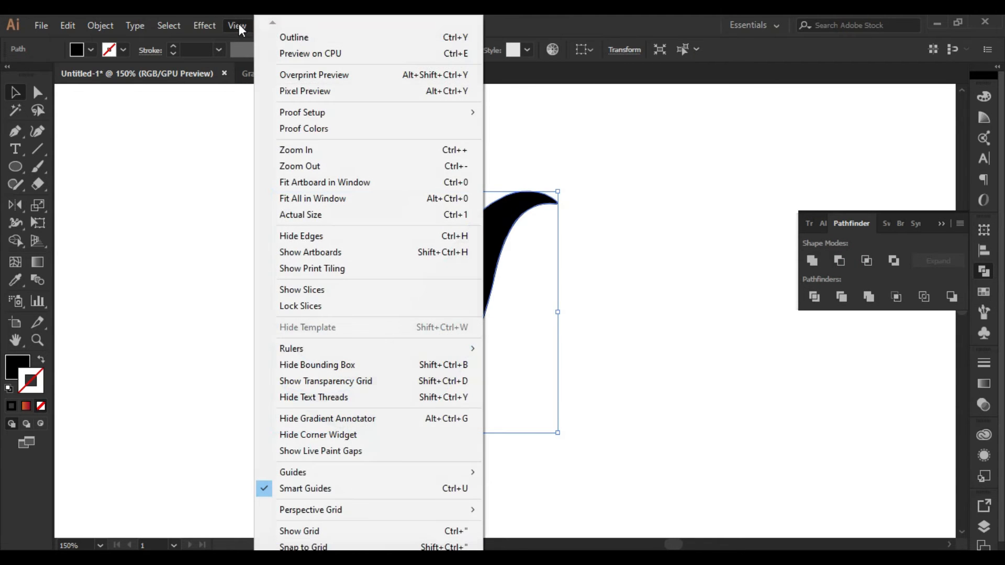
pyautogui.click(294, 33)
pyautogui.click(381, 274)
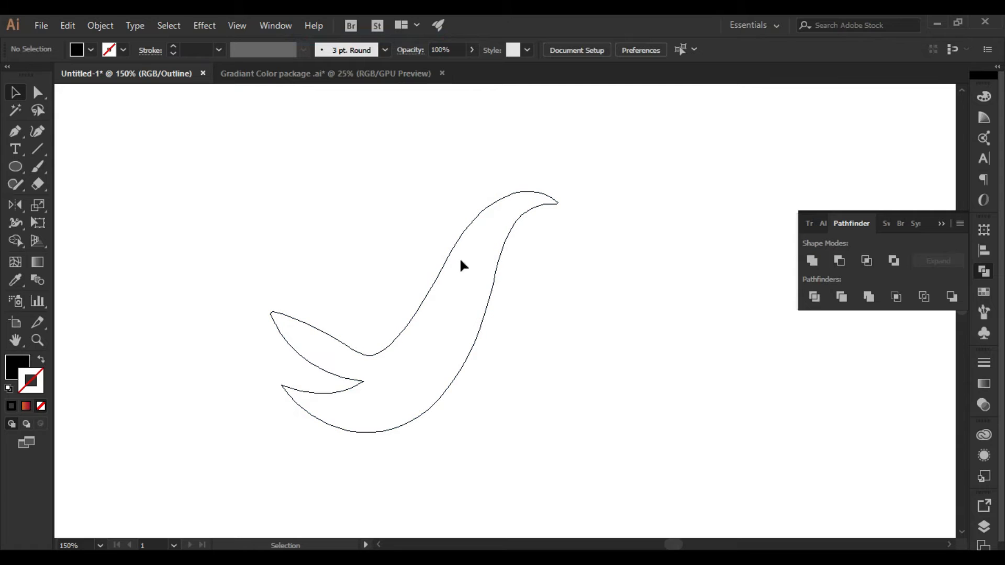
pyautogui.moveTo(240, 209); pyautogui.dragTo(609, 398)
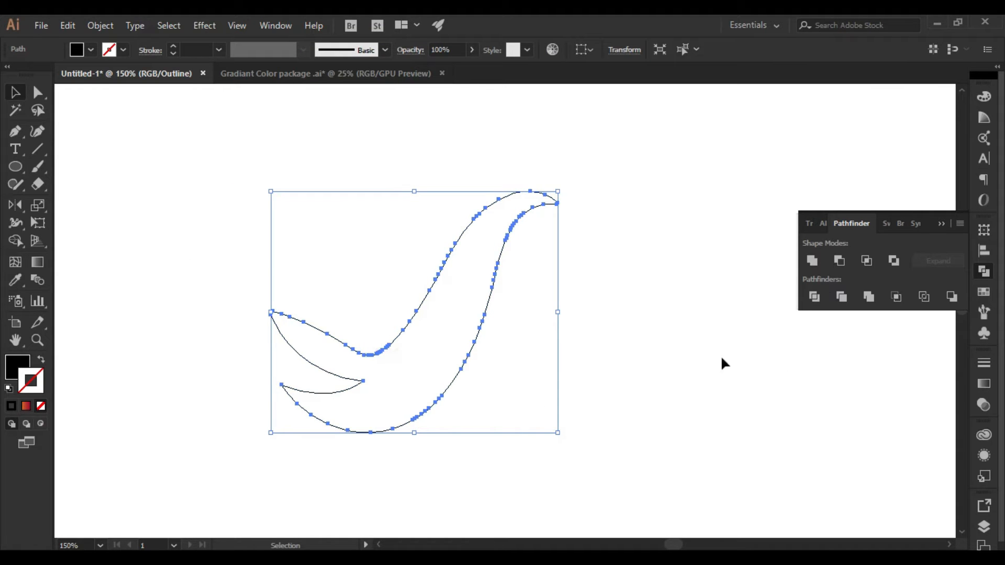
pyautogui.press('a')
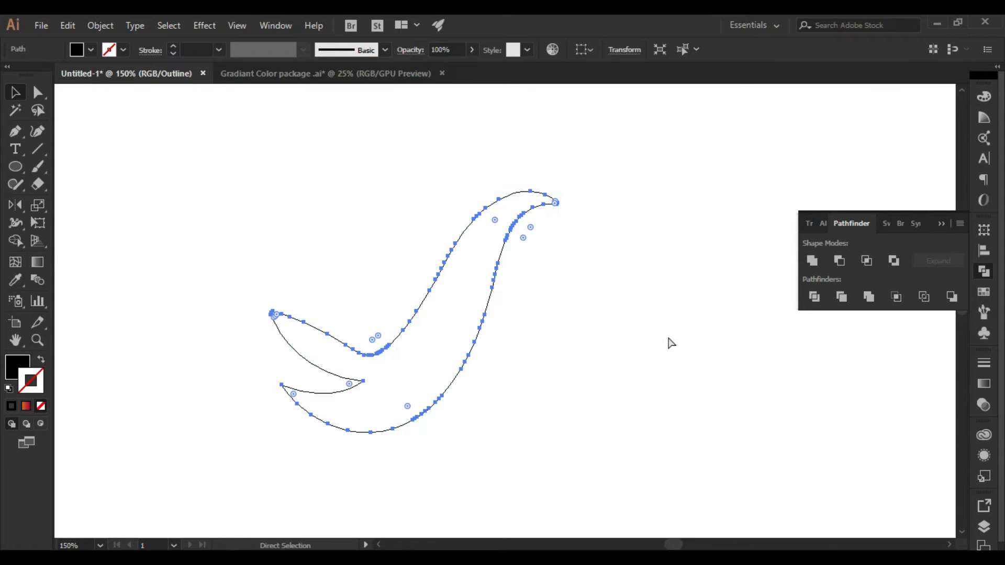
pyautogui.hotkey('ctrl', 'y')
pyautogui.click(596, 339)
# Remove the surplus anchor points along the shape's upper edge between the left tip and the inner bend
pyautogui.scroll(3, 409, 358)
pyautogui.moveTo(409, 356); pyautogui.dragTo(643, 379)
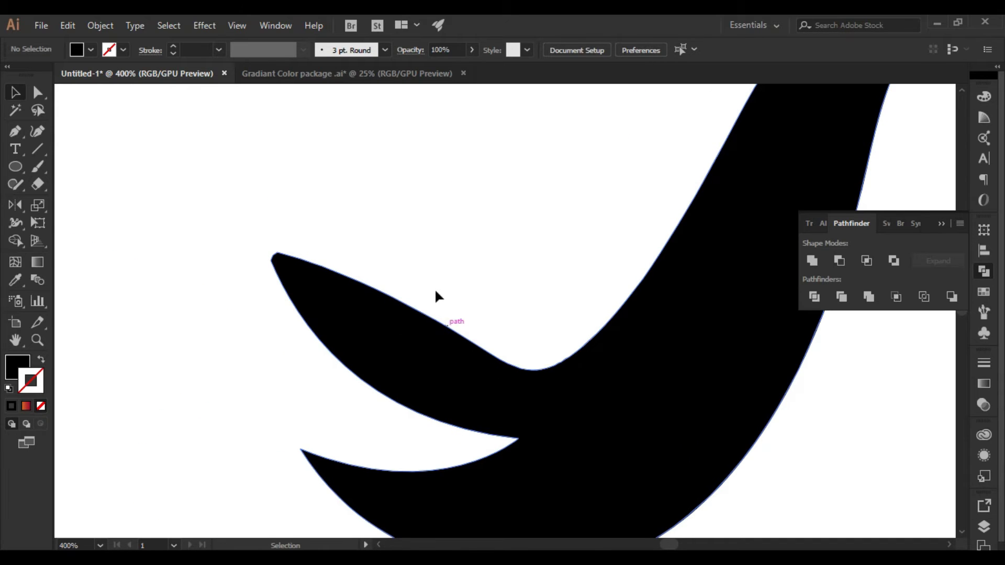
pyautogui.press('a')
pyautogui.moveTo(412, 250); pyautogui.dragTo(549, 361)
pyautogui.click(268, 49)
pyautogui.click(269, 49)
pyautogui.moveTo(309, 262); pyautogui.dragTo(437, 421)
pyautogui.moveTo(580, 348); pyautogui.dragTo(612, 366)
pyautogui.click(634, 291)
pyautogui.click(268, 49)
pyautogui.click(539, 235)
pyautogui.moveTo(562, 242); pyautogui.dragTo(336, 290)
# Try removing the anchor point at the upper-edge bend beside the left tip, and undo the removal
pyautogui.scroll(-1, 600, 262)
pyautogui.moveTo(613, 271); pyautogui.dragTo(728, 260)
pyautogui.scroll(3, 259, 293)
pyautogui.scroll(1, 259, 294)
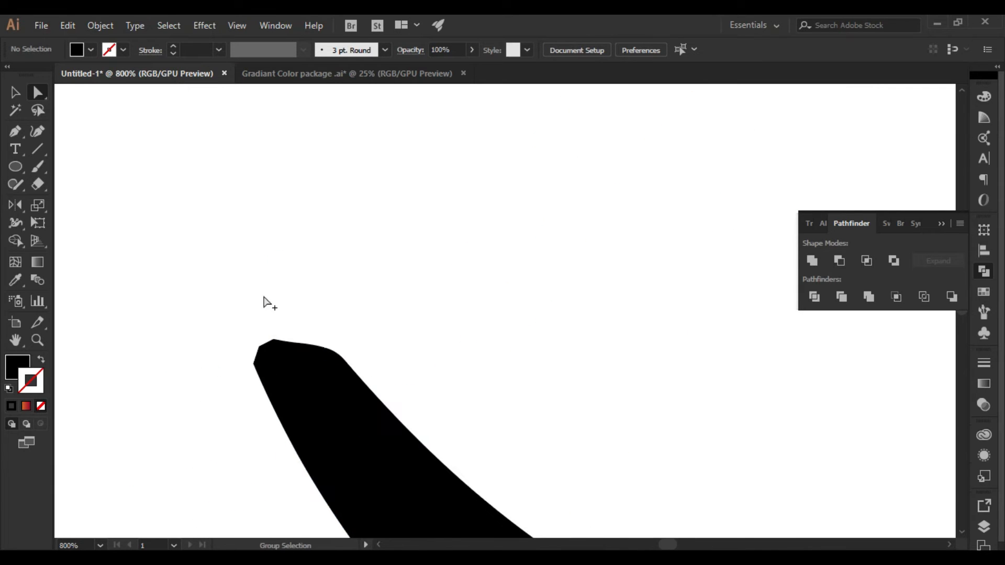
pyautogui.moveTo(455, 311); pyautogui.dragTo(419, 204)
pyautogui.moveTo(177, 195); pyautogui.dragTo(413, 294)
pyautogui.moveTo(306, 256); pyautogui.dragTo(305, 247)
pyautogui.click(266, 49)
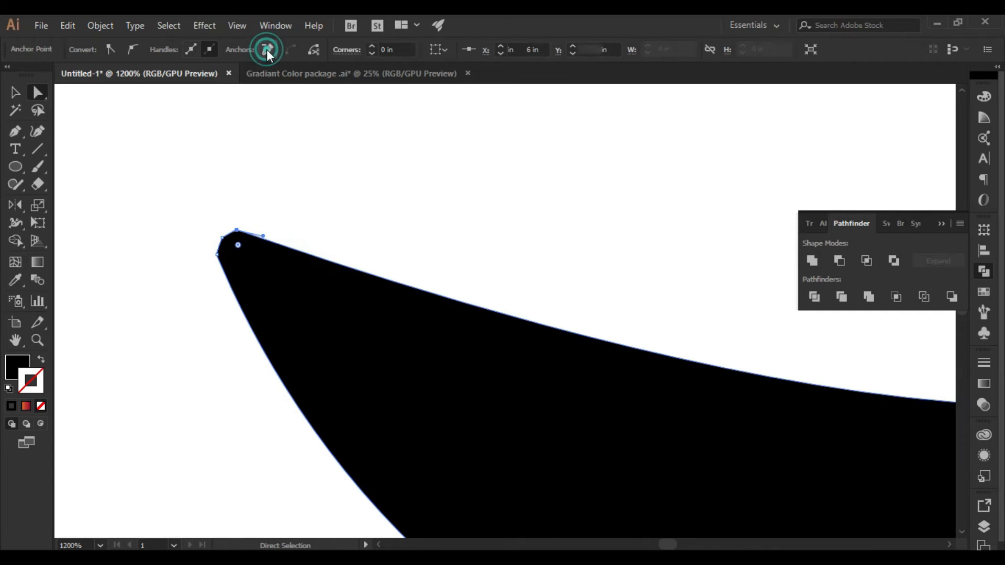
pyautogui.hotkey('ctrl', 'z')
# Remove the corner anchor points of the blunt left tip so that it ends in a sharp point
pyautogui.moveTo(217, 206); pyautogui.dragTo(255, 241)
pyautogui.click(268, 50)
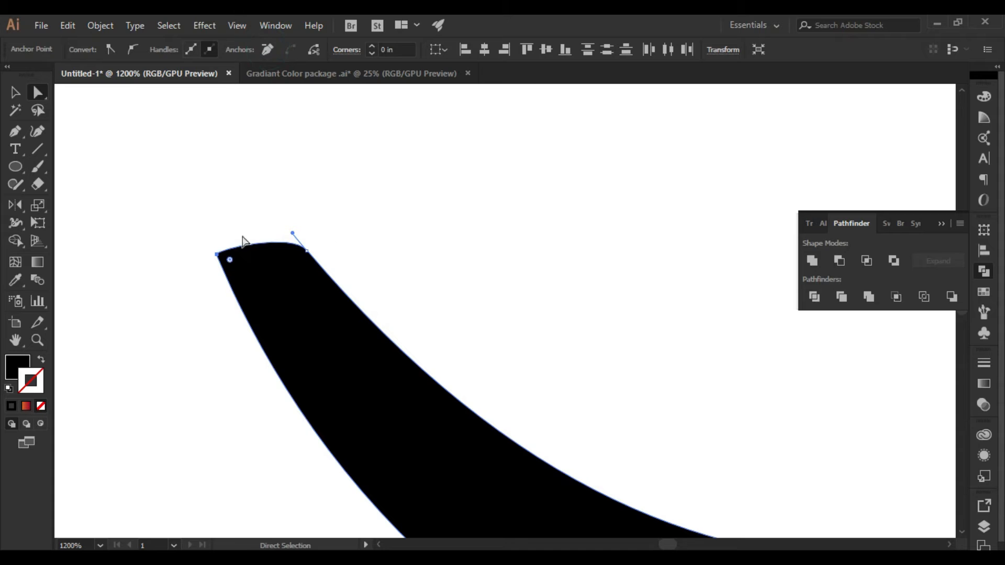
pyautogui.click(216, 256)
pyautogui.moveTo(217, 255); pyautogui.dragTo(273, 234)
pyautogui.click(265, 49)
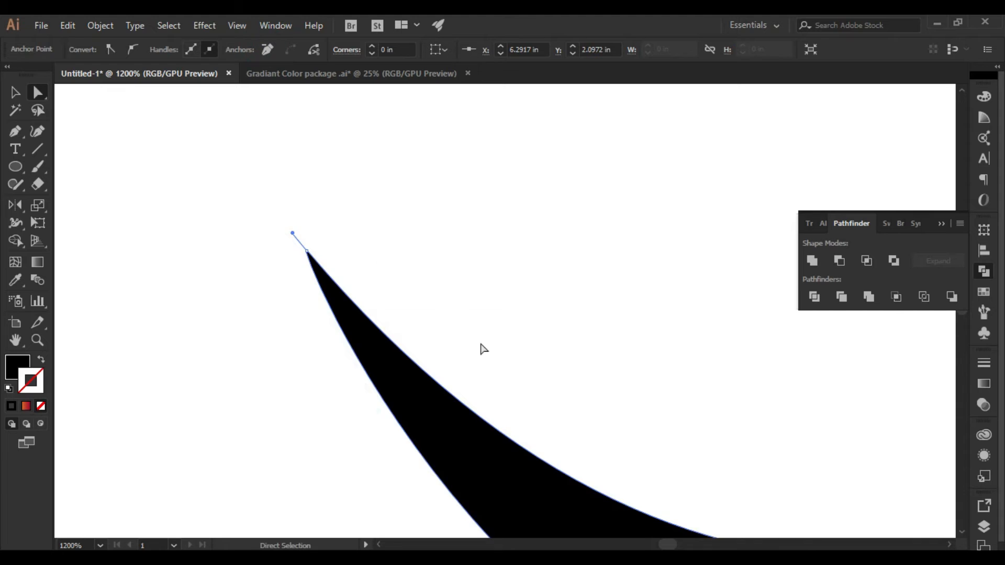
# Deselect the shape and examine its complete forked silhouette at a smaller scale
pyautogui.scroll(-4, 483, 349)
pyautogui.moveTo(545, 319); pyautogui.dragTo(376, 288)
pyautogui.moveTo(321, 420); pyautogui.dragTo(270, 400)
pyautogui.click(335, 219)
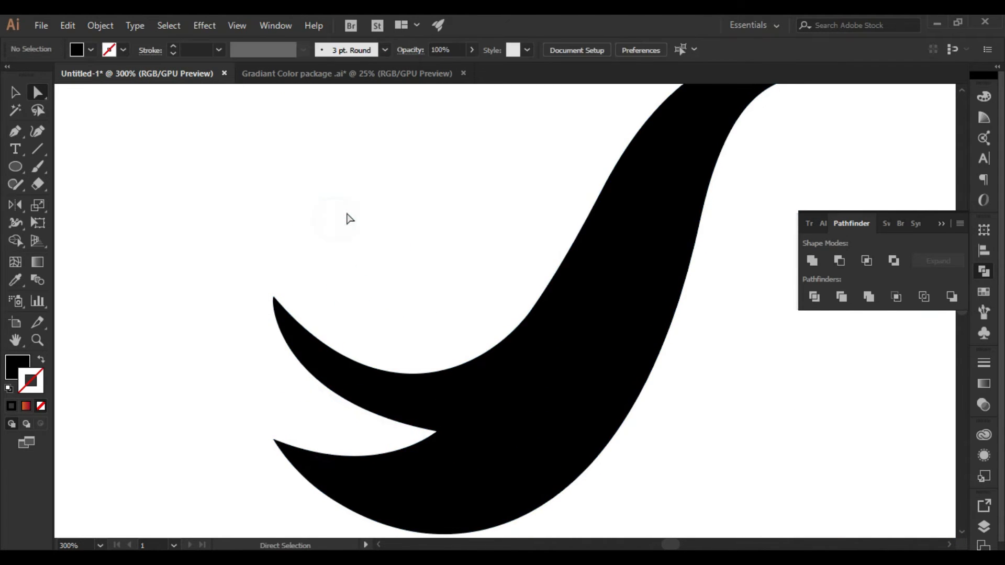
pyautogui.moveTo(377, 236); pyautogui.dragTo(306, 264)
pyautogui.scroll(-2, 317, 265)
pyautogui.moveTo(375, 259); pyautogui.dragTo(344, 280)
pyautogui.moveTo(387, 227); pyautogui.dragTo(399, 211)
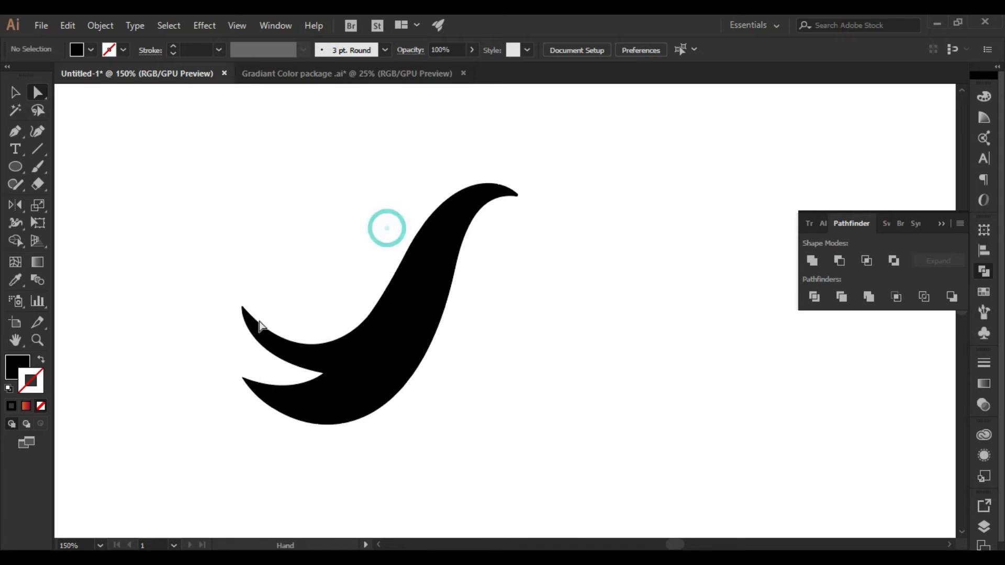
pyautogui.moveTo(454, 261); pyautogui.dragTo(512, 302)
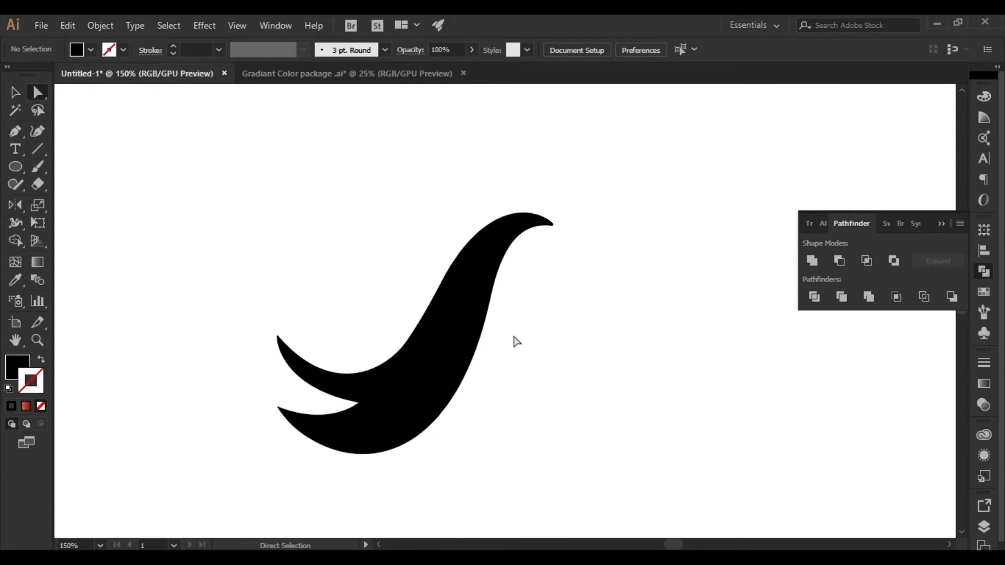
# Draw a three-point S-curved open path with the Pen tool, following the swoosh's upper-left edge from near the head down toward the upper fork tip
pyautogui.press('p')
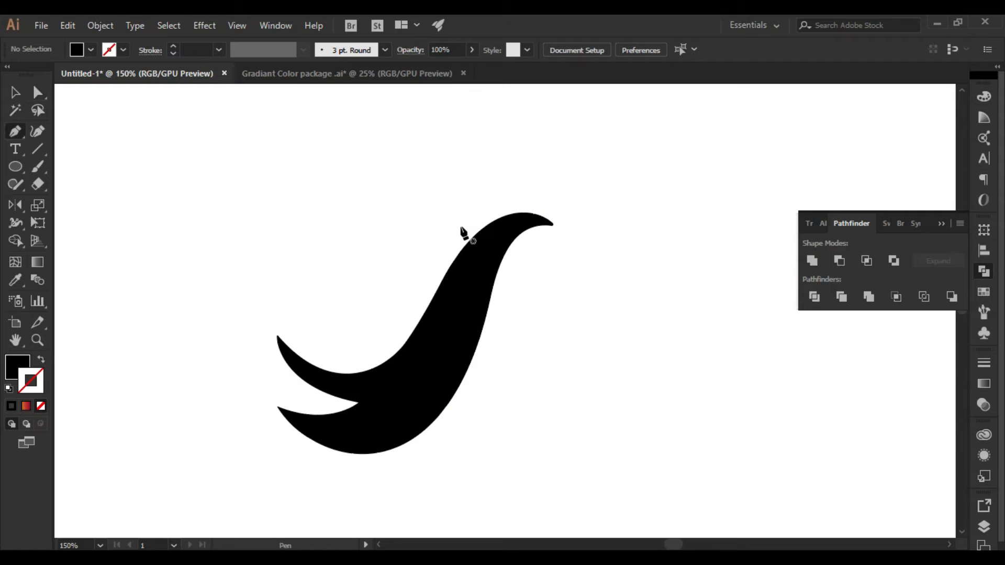
pyautogui.click(473, 212)
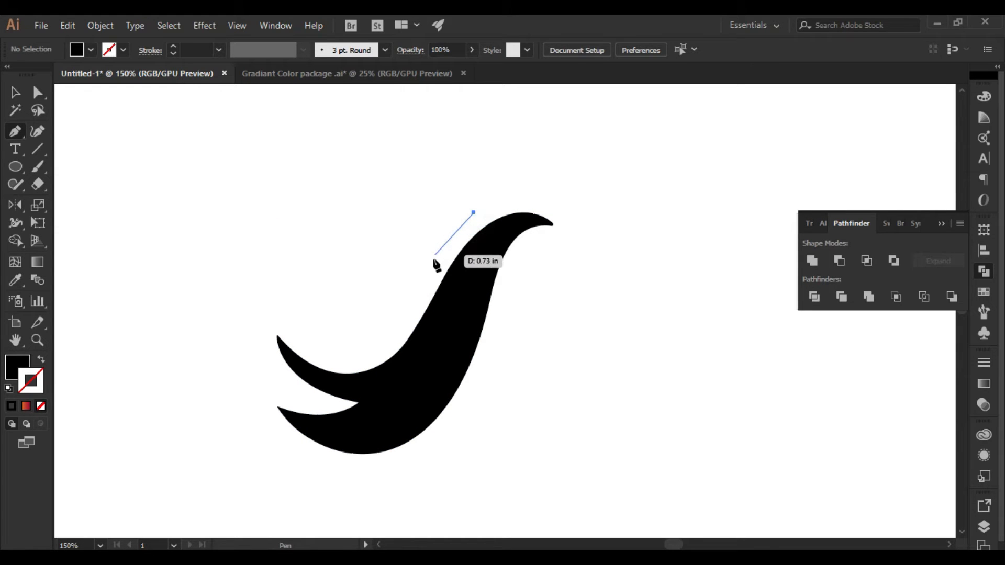
pyautogui.click(433, 260)
pyautogui.moveTo(430, 273); pyautogui.dragTo(426, 289)
pyautogui.moveTo(316, 338); pyautogui.dragTo(252, 309)
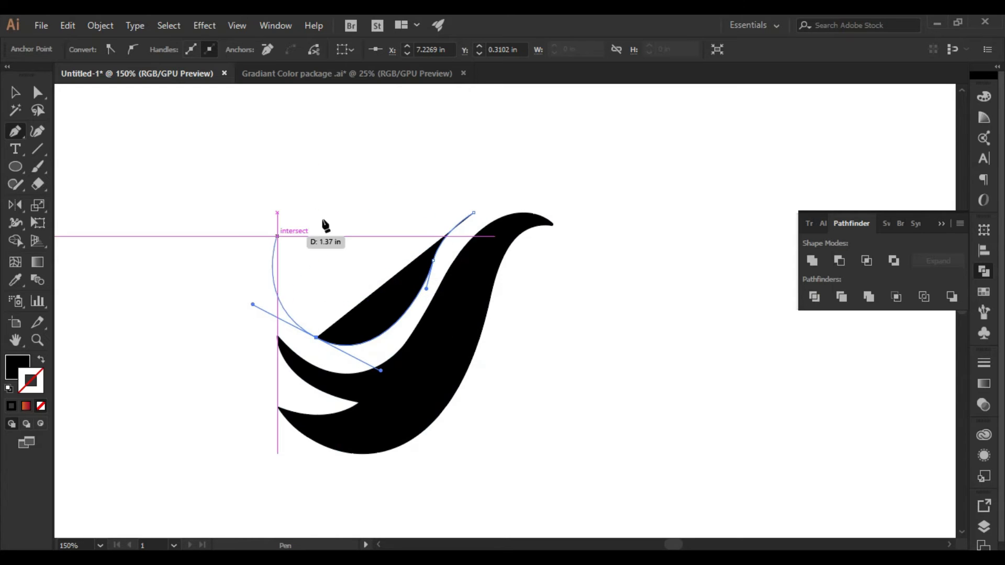
# Swap the new curve's fill and stroke so that it has a black stroke and no fill
pyautogui.press('v')
pyautogui.click(337, 182)
pyautogui.click(393, 291)
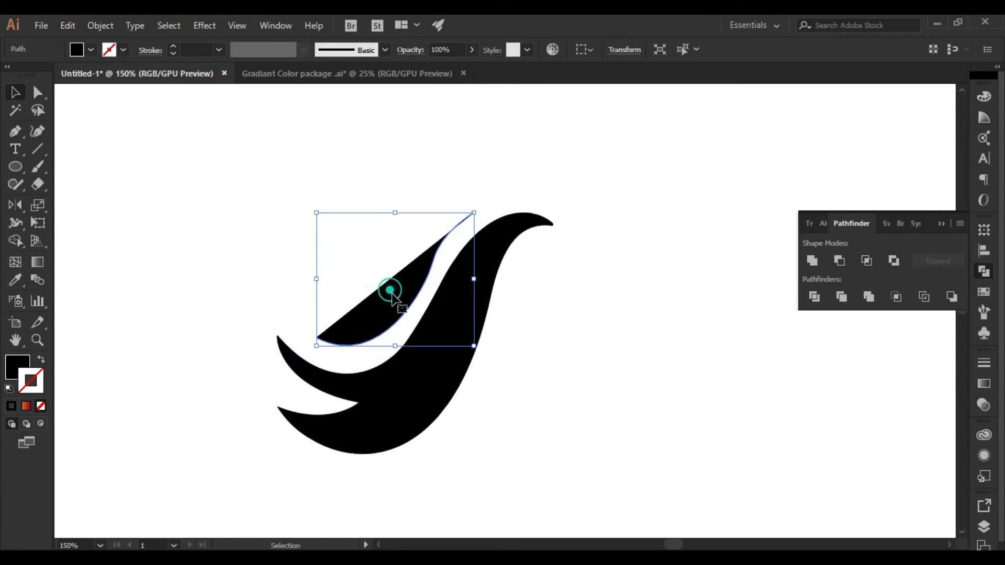
pyautogui.click(16, 367)
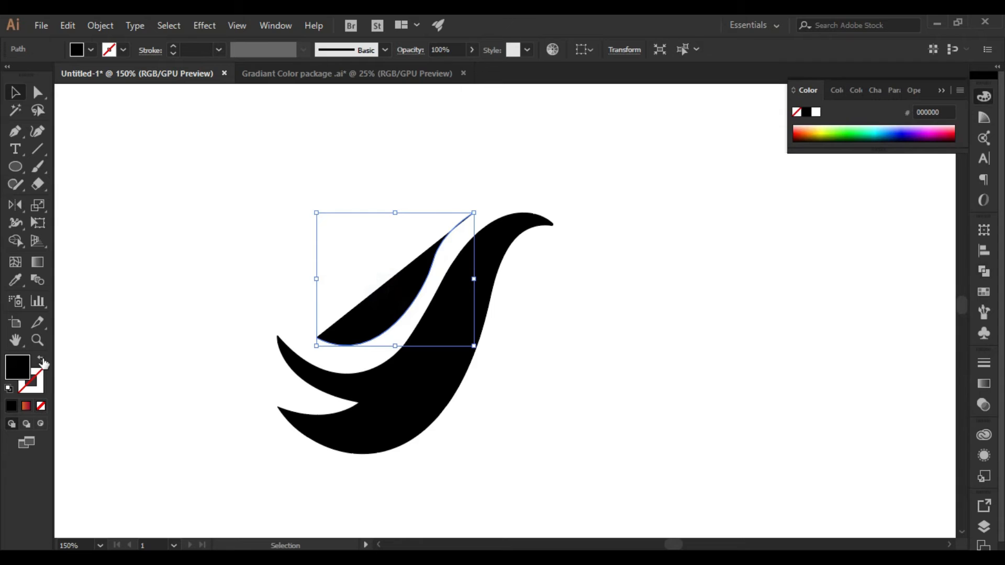
pyautogui.click(41, 359)
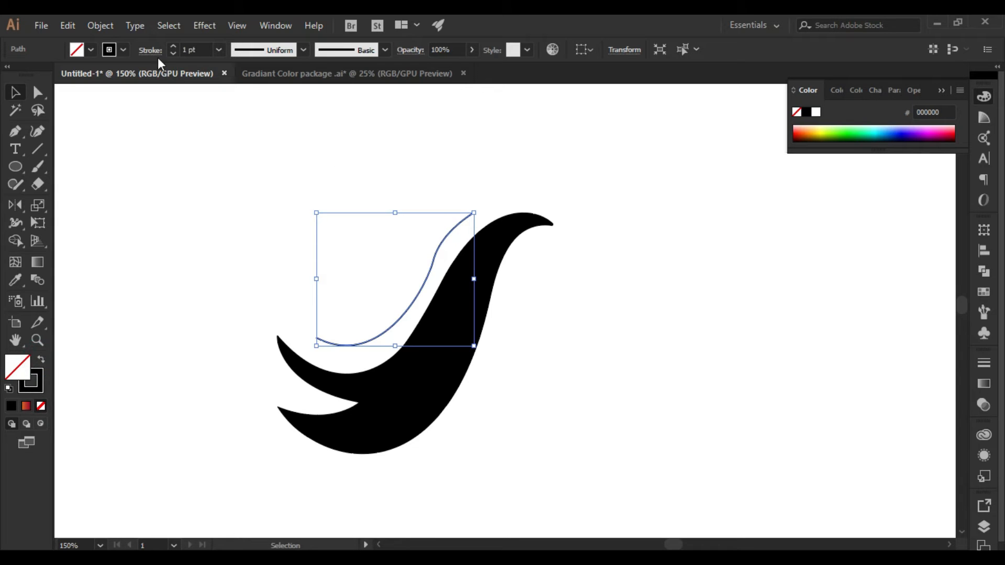
# Set the curve's stroke weight to 8 pt and apply the lens-shaped width profile that tapers at both ends
pyautogui.click(173, 45)
pyautogui.click(174, 46)
pyautogui.click(173, 46)
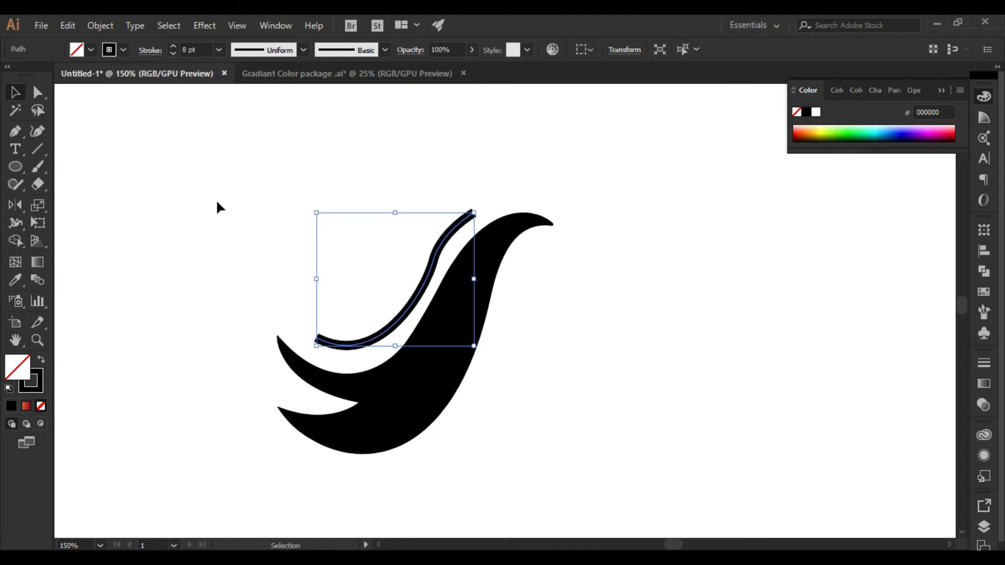
pyautogui.click(303, 49)
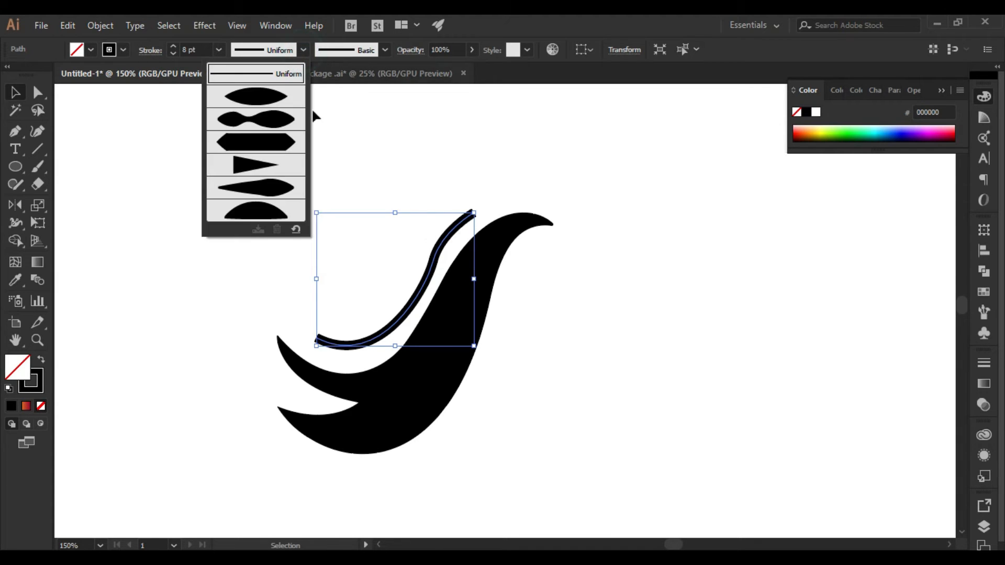
pyautogui.click(252, 96)
pyautogui.click(373, 156)
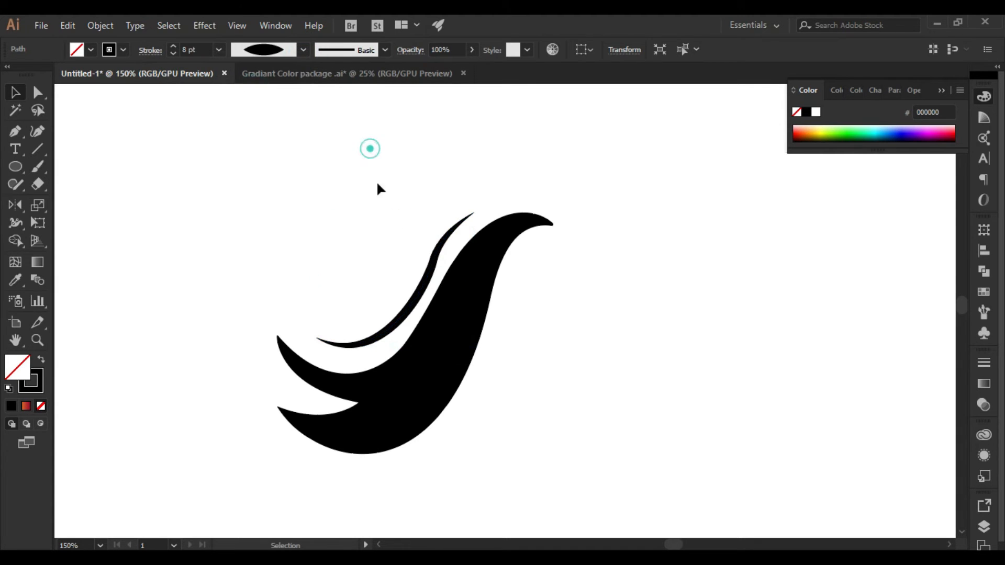
# Lengthen the upper direction handle of the curve's middle anchor so its upper end bends in a rounder arc
pyautogui.click(393, 337)
pyautogui.scroll(2, 446, 245)
pyautogui.press('a')
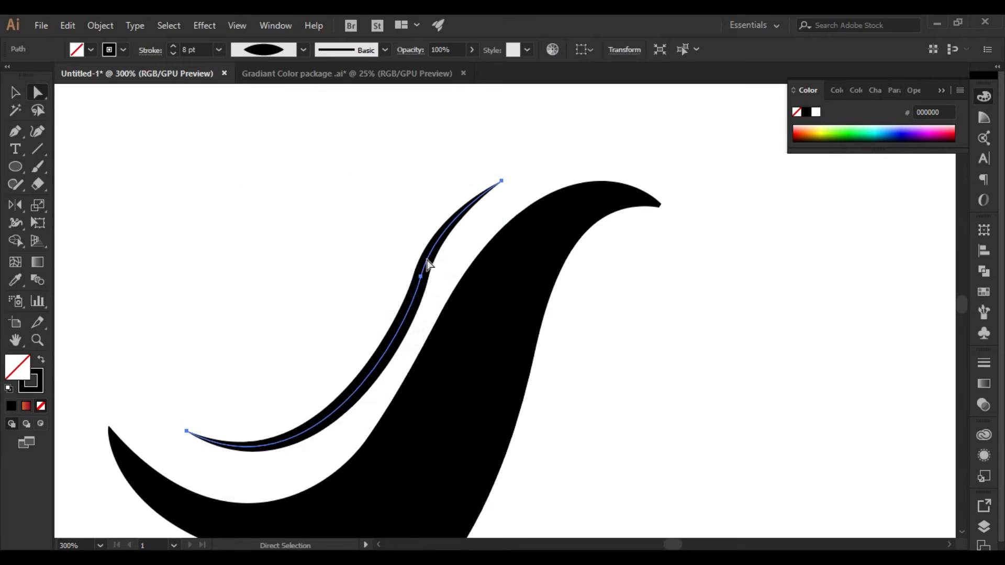
pyautogui.click(426, 274)
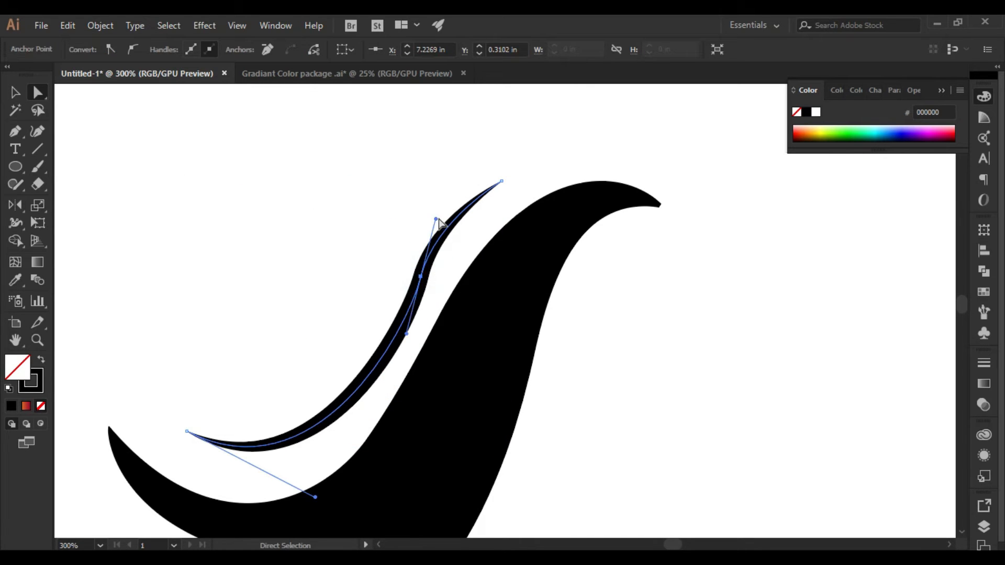
pyautogui.moveTo(434, 219); pyautogui.dragTo(439, 181)
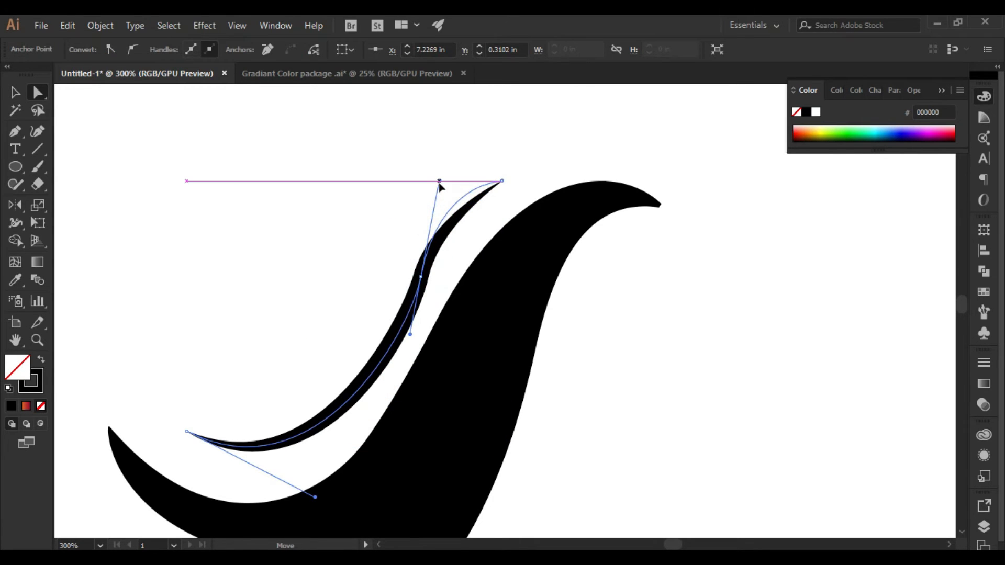
pyautogui.click(355, 195)
pyautogui.scroll(-1, 224, 330)
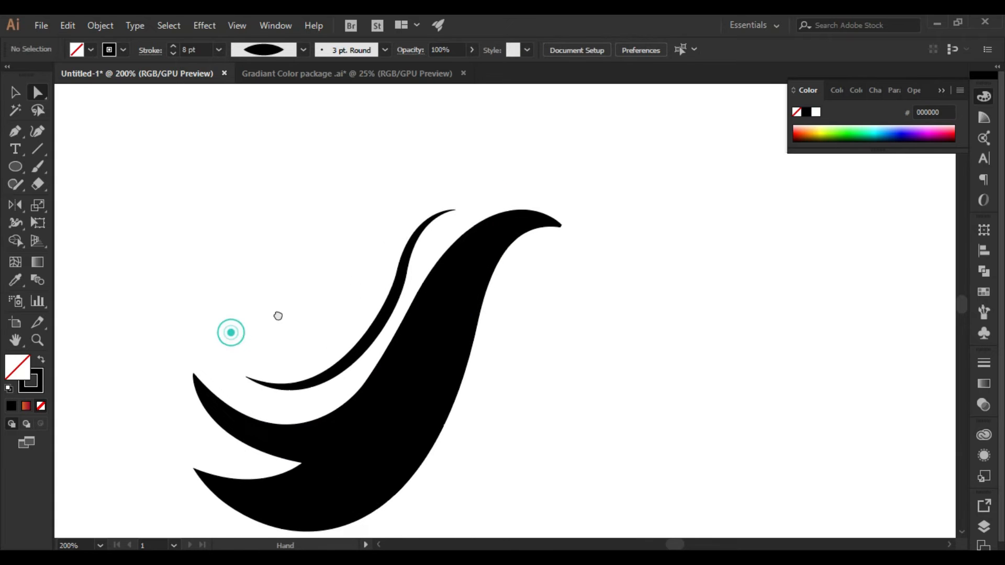
# Shift the thin strand slightly left, extend its upper end toward the swoosh's head and reshape its upper bend
pyautogui.press('v')
pyautogui.moveTo(339, 369); pyautogui.dragTo(320, 374)
pyautogui.press('a')
pyautogui.moveTo(441, 212); pyautogui.dragTo(476, 202)
pyautogui.moveTo(397, 238); pyautogui.dragTo(400, 203)
pyautogui.click(322, 225)
pyautogui.moveTo(450, 244); pyautogui.dragTo(473, 229)
# Refine the strand's end points and increase its stroke weight
pyautogui.moveTo(538, 167); pyautogui.dragTo(556, 165)
pyautogui.moveTo(464, 244)
pyautogui.mouseDown()
pyautogui.moveTo(446, 231)
pyautogui.moveTo(391, 248)
pyautogui.mouseUp()
pyautogui.press('v')
pyautogui.click(174, 46)
pyautogui.press('a')
pyautogui.moveTo(220, 339); pyautogui.dragTo(223, 318)
# Position a slightly smaller second strand above and to the left of the first, following the same curve
pyautogui.press('v')
pyautogui.moveTo(371, 262)
pyautogui.mouseDown()
pyautogui.moveTo(551, 330)
pyautogui.moveTo(520, 302)
pyautogui.mouseUp()
pyautogui.moveTo(600, 209); pyautogui.dragTo(579, 222)
pyautogui.moveTo(621, 183); pyautogui.dragTo(458, 159)
pyautogui.click(353, 251)
pyautogui.scroll(-2, 352, 249)
pyautogui.moveTo(361, 194)
pyautogui.mouseDown()
pyautogui.moveTo(322, 196)
pyautogui.moveTo(348, 163)
pyautogui.mouseUp()
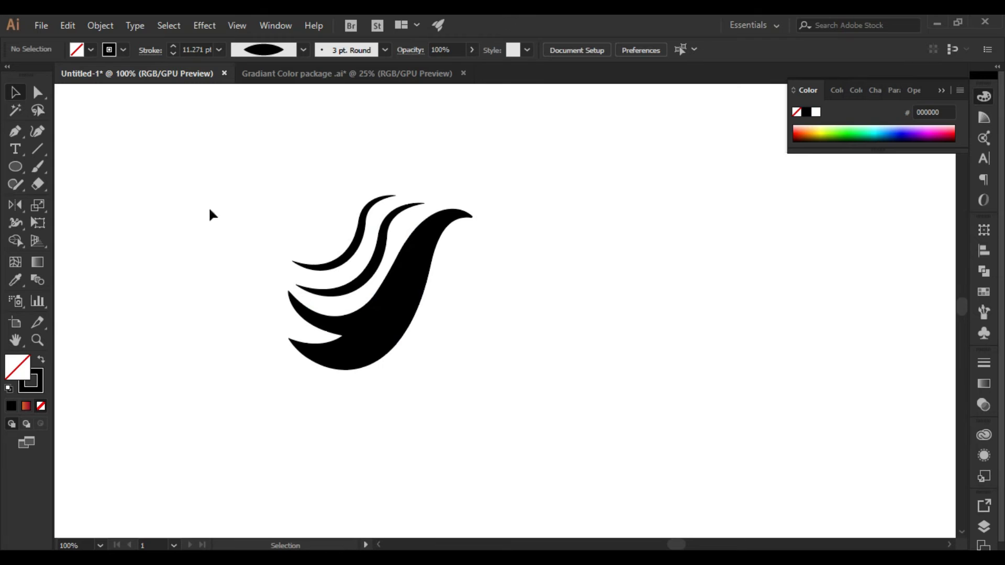
# Expand the appearance of the two thin strands into filled shapes
pyautogui.moveTo(274, 169)
pyautogui.mouseDown()
pyautogui.moveTo(463, 250)
pyautogui.moveTo(394, 241)
pyautogui.mouseUp()
pyautogui.click(90, 26)
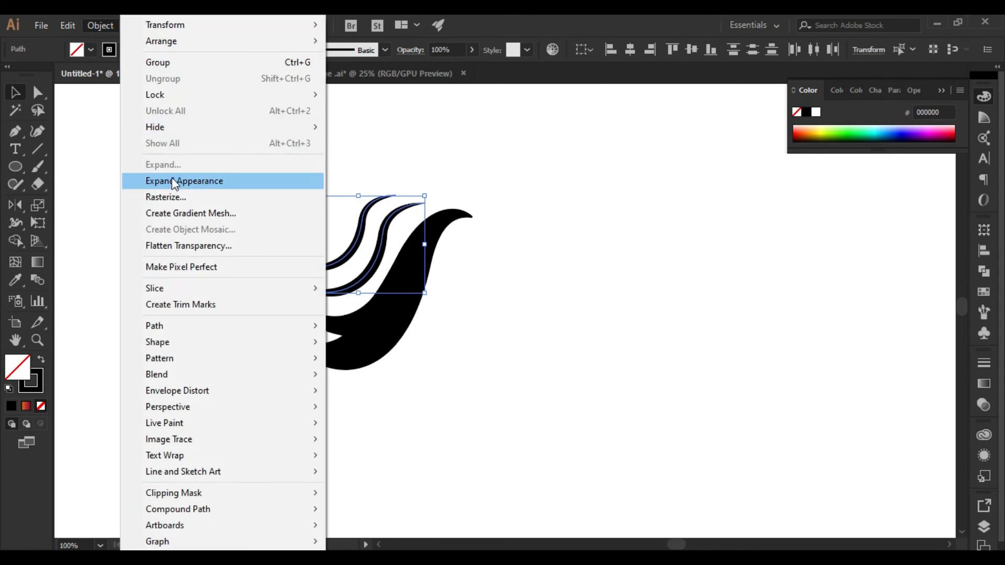
pyautogui.click(172, 180)
pyautogui.click(214, 155)
# Fill the main swoosh and both strands with the dark crimson swatch
pyautogui.scroll(-1, 525, 367)
pyautogui.moveTo(538, 348)
pyautogui.mouseDown()
pyautogui.moveTo(687, 349)
pyautogui.moveTo(516, 348)
pyautogui.moveTo(536, 285)
pyautogui.mouseUp()
pyautogui.scroll(-1, 688, 349)
pyautogui.scroll(1, 459, 236)
pyautogui.moveTo(514, 251); pyautogui.dragTo(509, 341)
pyautogui.moveTo(260, 202); pyautogui.dragTo(659, 378)
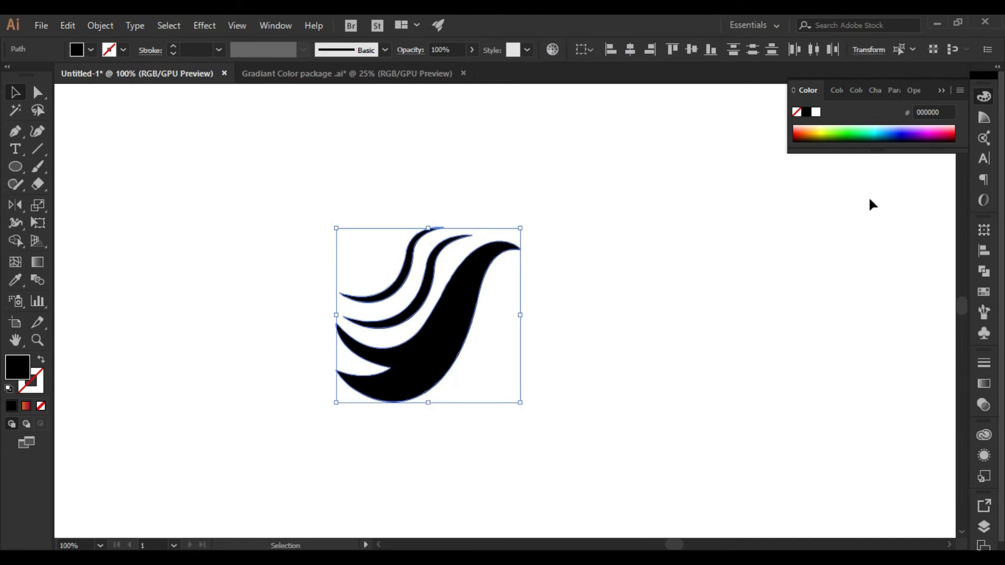
pyautogui.click(985, 292)
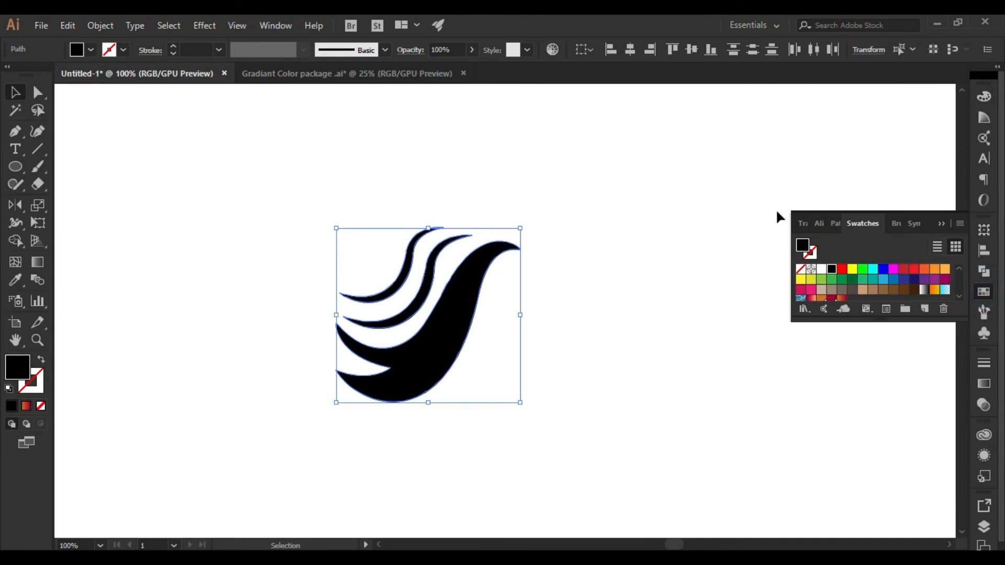
pyautogui.scroll(-2, 872, 278)
pyautogui.click(831, 271)
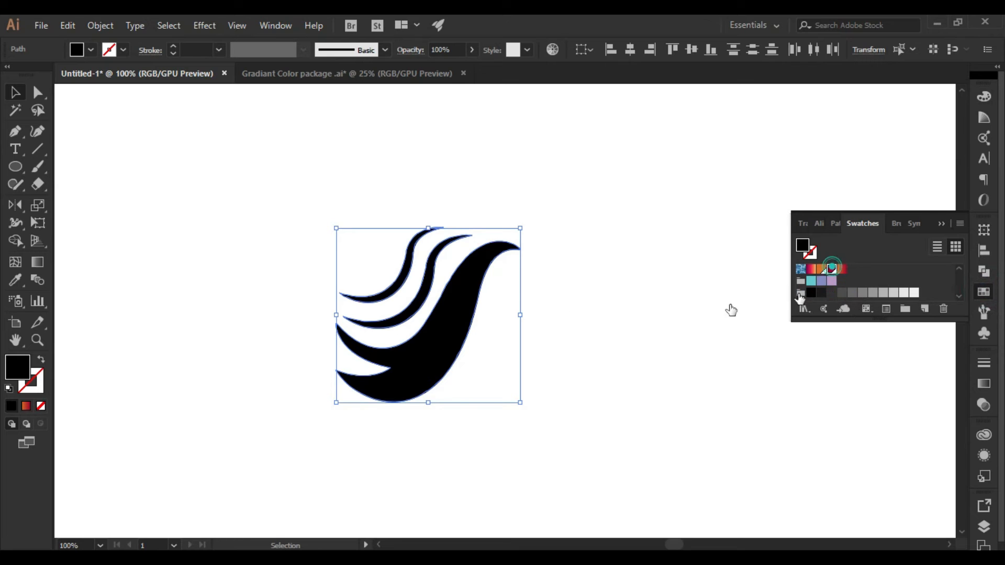
pyautogui.click(571, 309)
# Apply the orange-to-crimson gradient swatch to the main swoosh
pyautogui.click(462, 342)
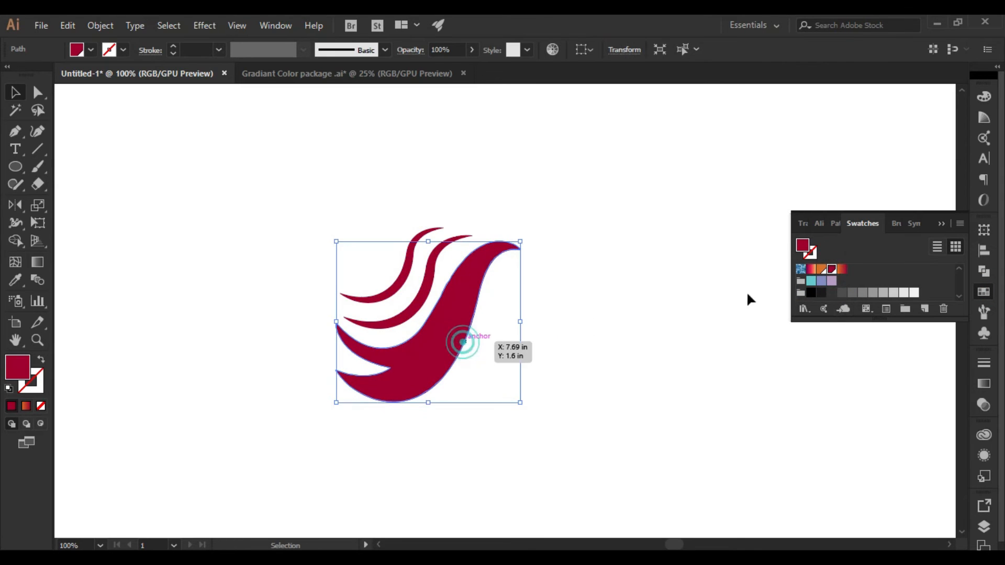
pyautogui.click(841, 269)
pyautogui.click(616, 339)
pyautogui.moveTo(635, 347); pyautogui.dragTo(615, 275)
# Redirect the main swoosh's gradient diagonally so it runs from orange at the upper-right tip to crimson at the lower-left fork
pyautogui.click(400, 286)
pyautogui.press('g')
pyautogui.moveTo(374, 266); pyautogui.dragTo(582, 197)
pyautogui.moveTo(367, 328); pyautogui.dragTo(500, 158)
pyautogui.moveTo(571, 177); pyautogui.dragTo(344, 293)
pyautogui.press('v')
pyautogui.click(543, 350)
pyautogui.scroll(2, 478, 149)
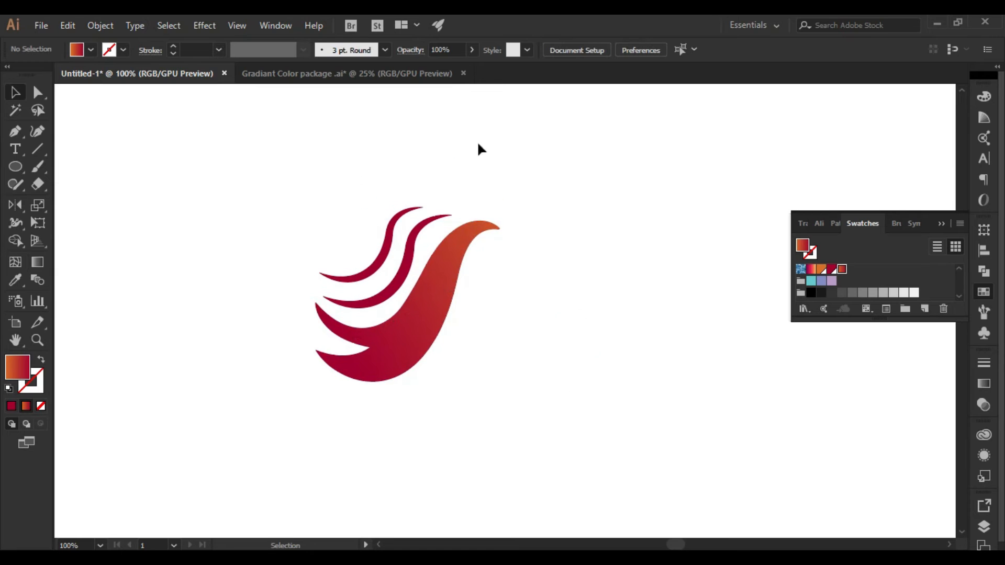
# Fill the two thin strands with the magenta-to-orange gradient swatch
pyautogui.moveTo(375, 175); pyautogui.dragTo(426, 234)
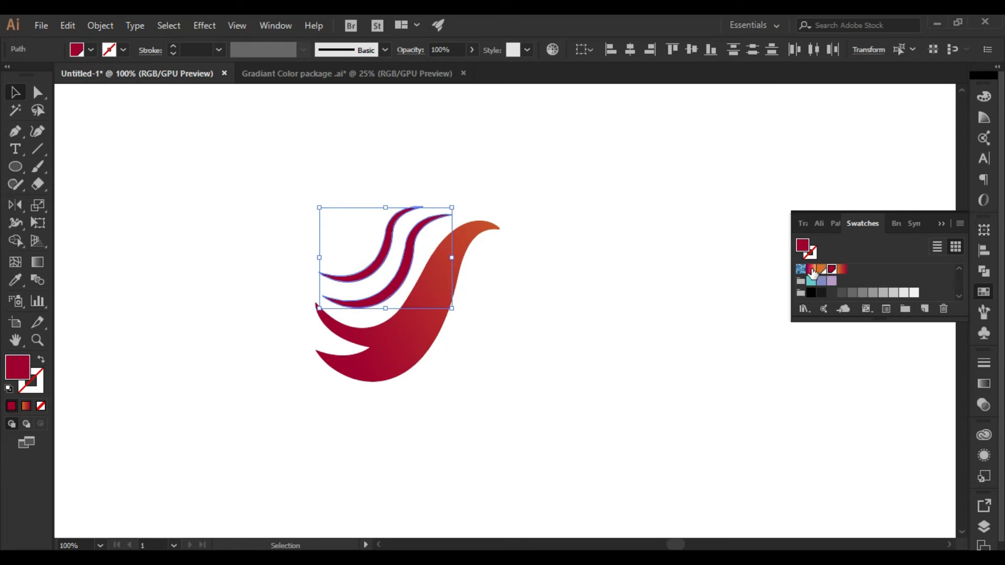
pyautogui.click(812, 270)
pyautogui.click(585, 249)
pyautogui.scroll(-1, 585, 249)
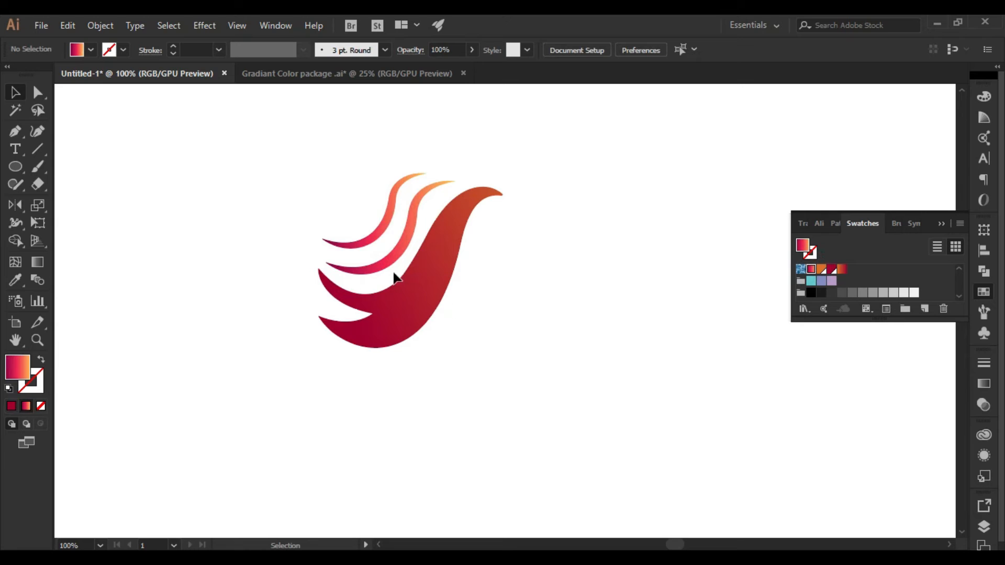
# Examine the main swoosh's contour and anchor points up close, and return to the view of the whole logo
pyautogui.scroll(1, 464, 308)
pyautogui.moveTo(507, 274); pyautogui.dragTo(621, 406)
pyautogui.scroll(-2, 563, 334)
pyautogui.scroll(3, 495, 312)
pyautogui.press('a')
pyautogui.click(526, 303)
pyautogui.click(583, 330)
pyautogui.press('v')
pyautogui.scroll(-2, 640, 338)
pyautogui.moveTo(637, 340); pyautogui.dragTo(545, 306)
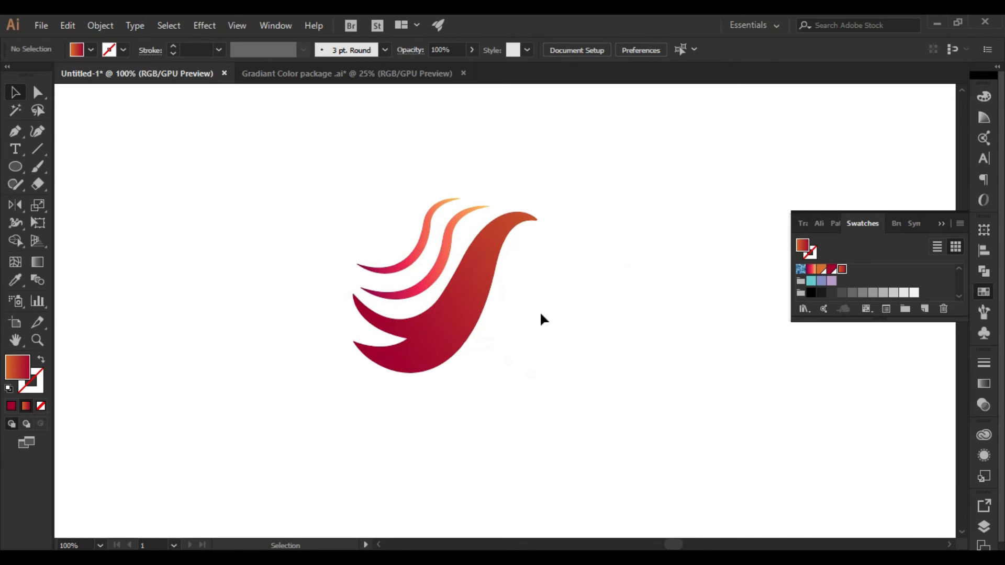
# Copy the main swoosh, paste the copy in front and send it to the back
pyautogui.click(442, 322)
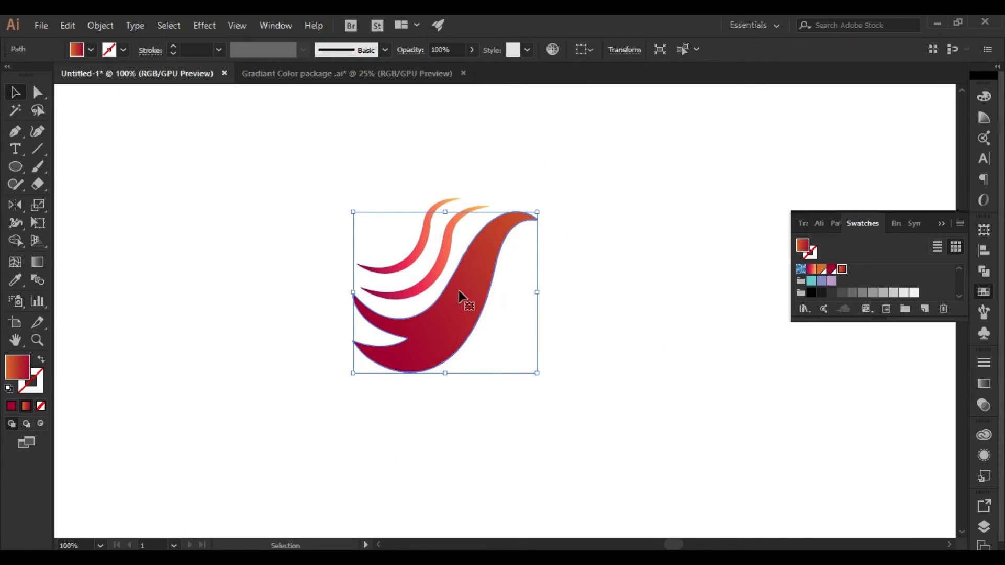
pyautogui.click(66, 24)
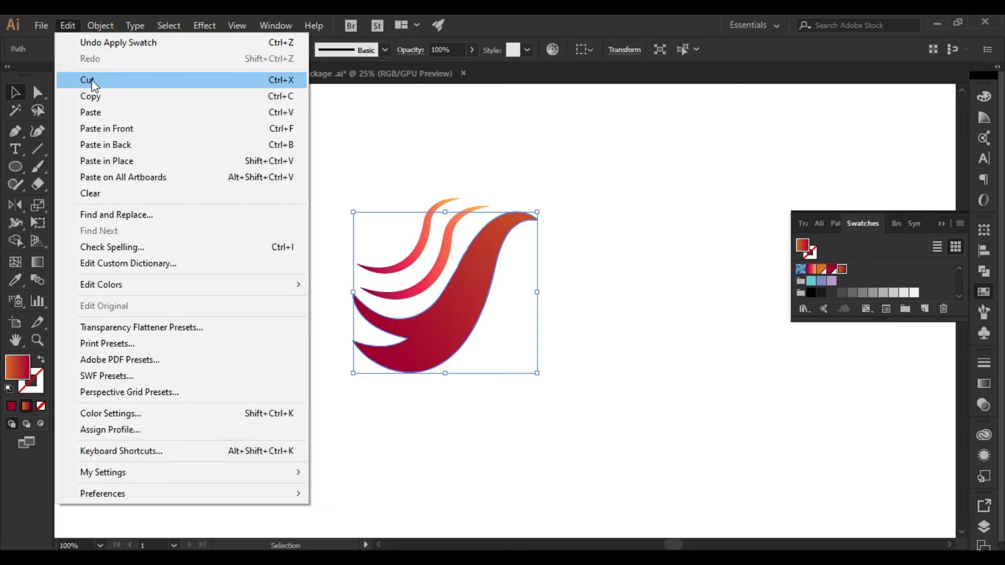
pyautogui.click(97, 96)
pyautogui.click(68, 25)
pyautogui.click(128, 126)
pyautogui.rightClick(462, 301)
pyautogui.moveTo(602, 474)
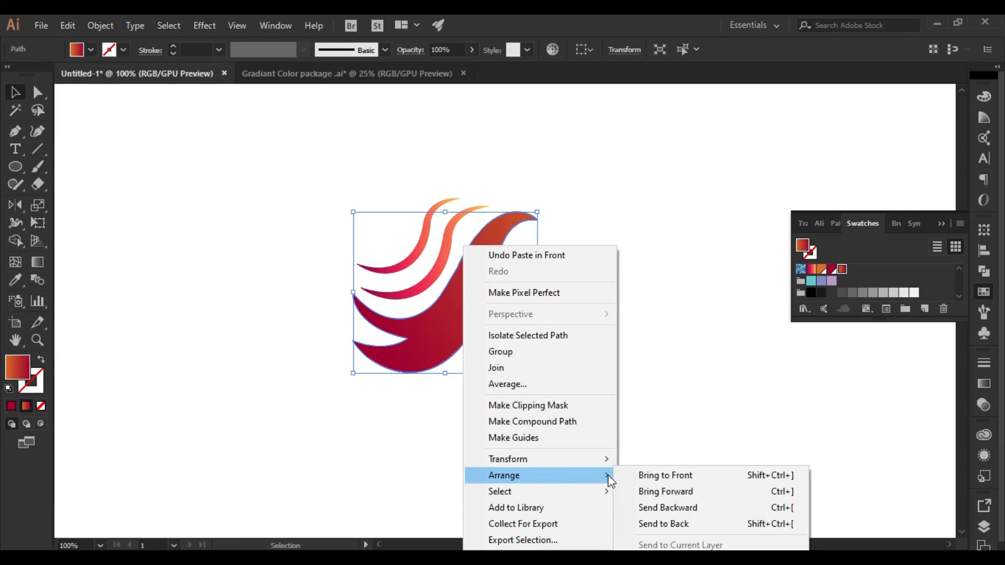
pyautogui.click(699, 523)
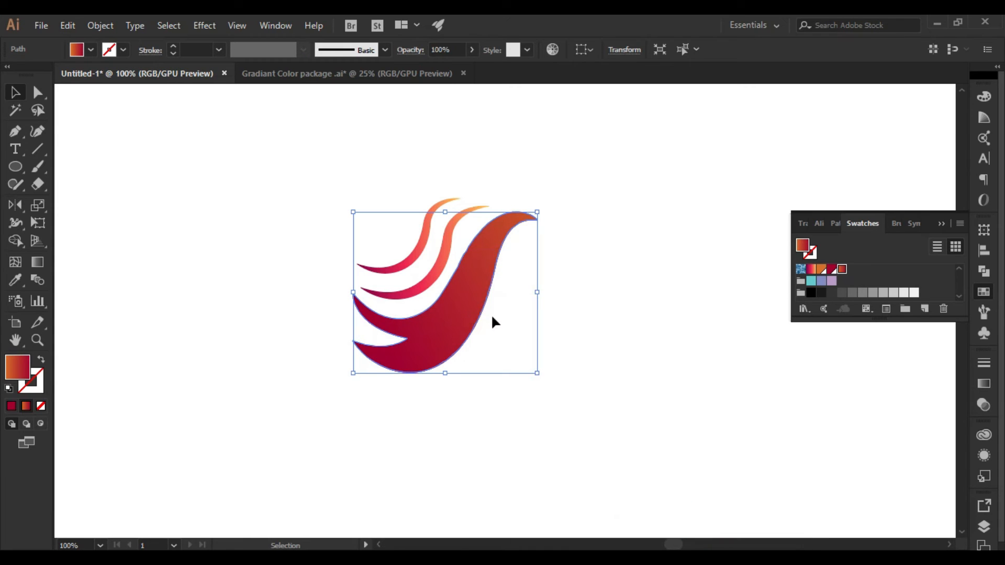
# Nudge the rear copy of the swoosh in small steps to the right and upward so it peeks out behind the original
pyautogui.press('Right')
pyautogui.press('Right')
pyautogui.press('Right')
pyautogui.press('Right')
pyautogui.press('Right')
pyautogui.press('Right')
pyautogui.press('Right')
pyautogui.press('Right')
pyautogui.press('Right')
pyautogui.press('Right')
pyautogui.press('Right')
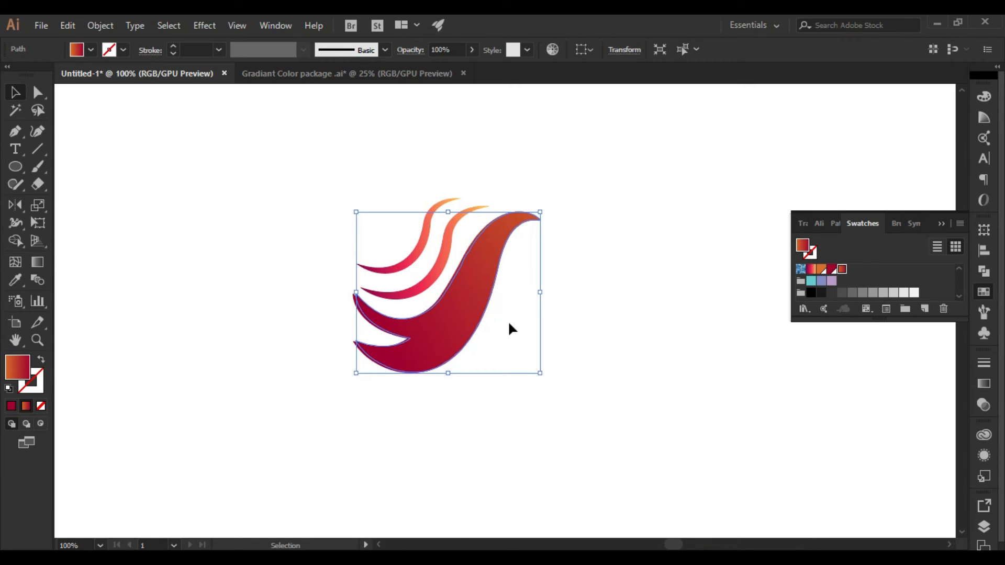
pyautogui.press('Up')
pyautogui.press('Up')
pyautogui.press('Up')
pyautogui.press('Up')
pyautogui.press('Up')
pyautogui.press('Up')
pyautogui.press('Right')
pyautogui.press('Right')
pyautogui.press('Right')
pyautogui.press('Right')
pyautogui.press('Right')
pyautogui.press('Up')
pyautogui.press('Up')
pyautogui.press('Up')
pyautogui.press('Up')
pyautogui.press('Right')
pyautogui.press('Right')
pyautogui.press('Up')
pyautogui.press('Up')
pyautogui.press('Up')
pyautogui.press('Right')
# Apply a Gaussian Blur with a radius just under 10 pixels to the offset rear copy, using the preview
pyautogui.click(204, 25)
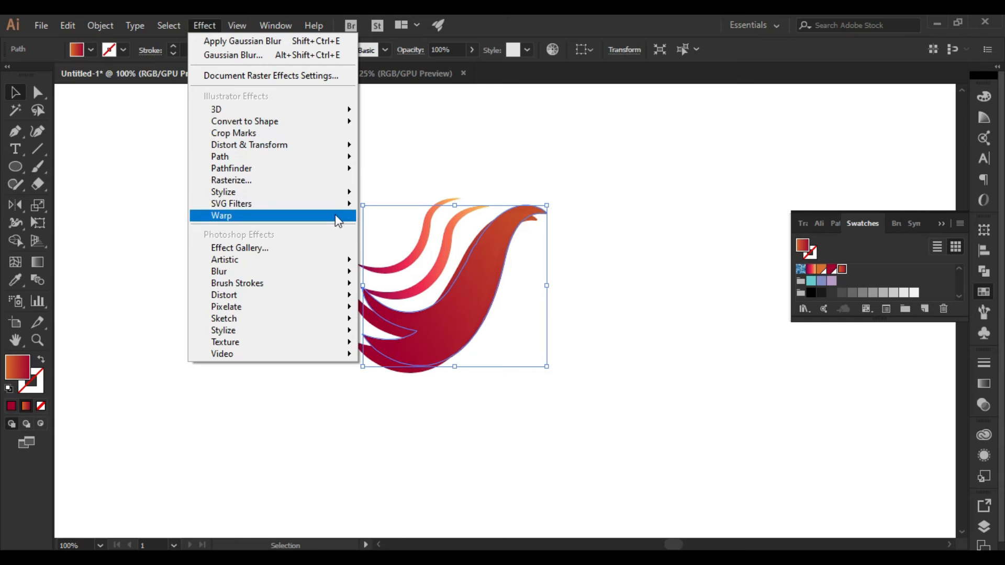
pyautogui.moveTo(340, 273)
pyautogui.click(398, 269)
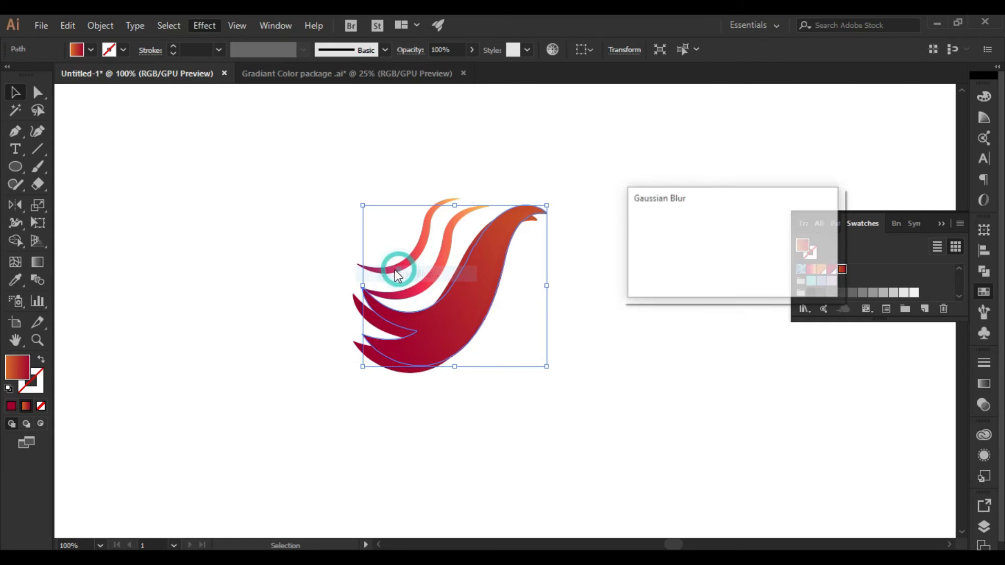
pyautogui.click(643, 265)
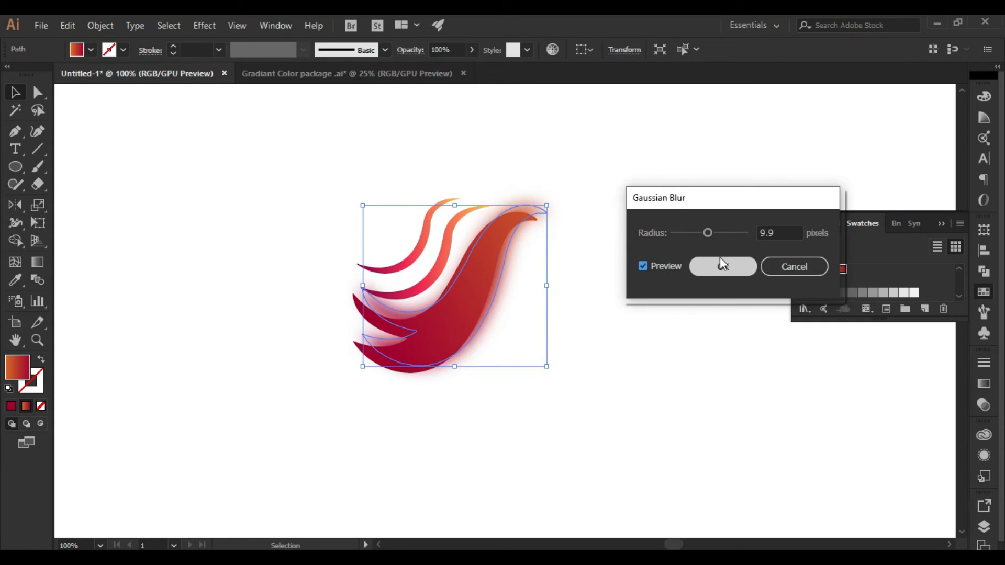
pyautogui.moveTo(709, 232)
pyautogui.mouseDown()
pyautogui.moveTo(695, 233)
pyautogui.moveTo(704, 231)
pyautogui.mouseUp()
pyautogui.click(741, 266)
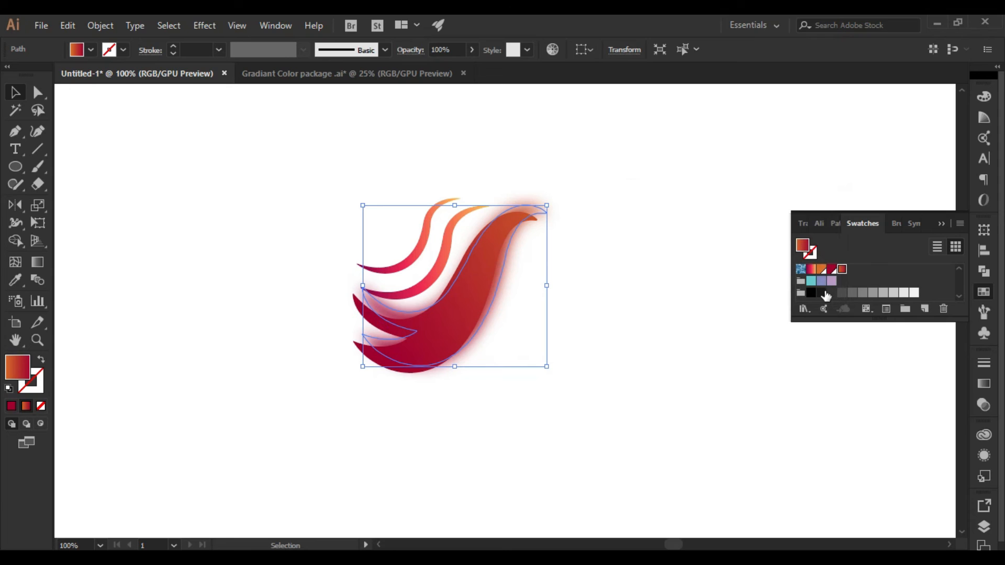
# Fill the blurred rear copy of the swoosh with near-black and lower its opacity to 41%
pyautogui.click(821, 293)
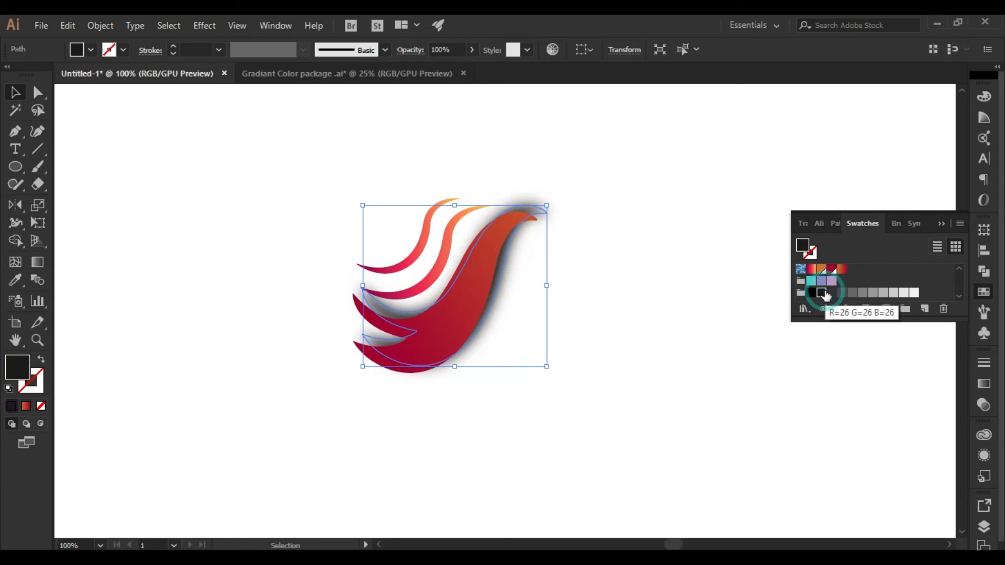
pyautogui.click(472, 50)
pyautogui.moveTo(449, 71); pyautogui.dragTo(433, 67)
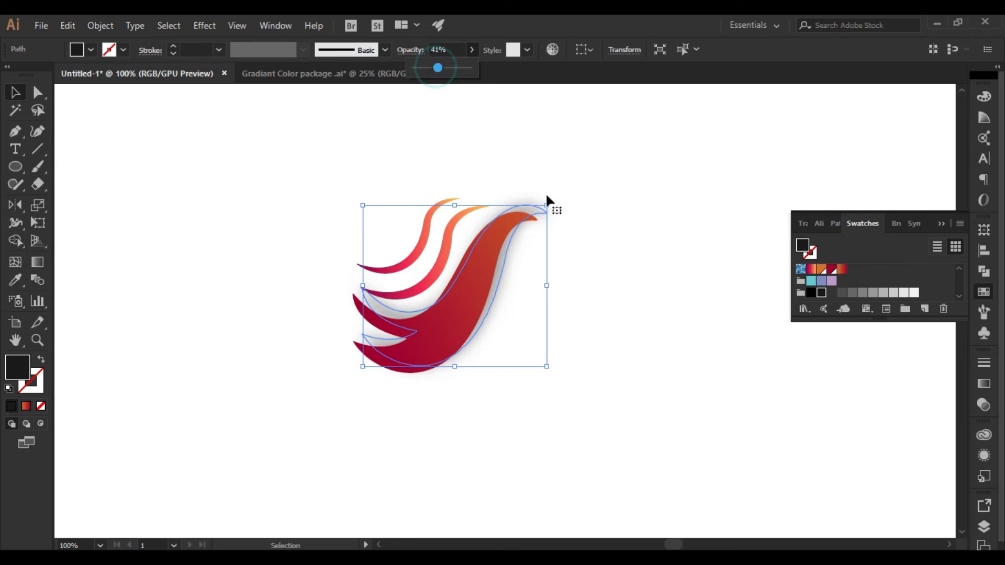
pyautogui.click(656, 241)
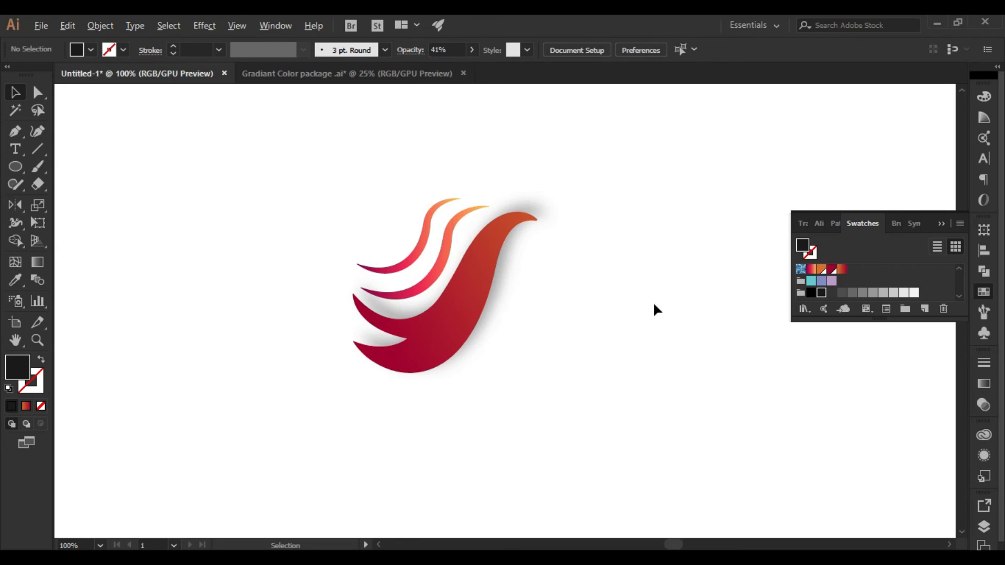
# Lighten the blurred shadow copy's fill to the dark grey swatch
pyautogui.scroll(4, 518, 183)
pyautogui.scroll(-1, 661, 348)
pyautogui.click(624, 296)
pyautogui.click(832, 292)
pyautogui.click(841, 292)
pyautogui.click(746, 348)
pyautogui.scroll(-3, 747, 361)
pyautogui.moveTo(746, 376); pyautogui.dragTo(629, 205)
pyautogui.moveTo(644, 282); pyautogui.dragTo(656, 321)
# Nudge the blurred shadow copy in small steps downward and to the left so it sits closer behind the main swoosh
pyautogui.click(526, 332)
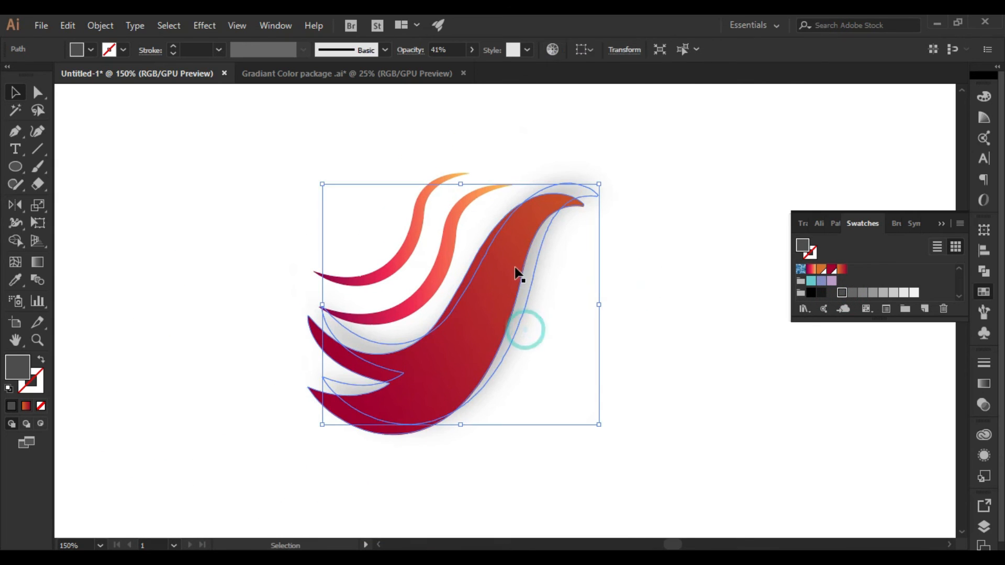
pyautogui.press('Down')
pyautogui.press('Down')
pyautogui.press('Down')
pyautogui.press('Down')
pyautogui.press('Left')
pyautogui.press('Left')
pyautogui.press('Left')
pyautogui.press('Left')
pyautogui.press('Down')
pyautogui.press('Down')
pyautogui.press('Down')
pyautogui.press('Down')
pyautogui.press('Left')
pyautogui.press('Down')
pyautogui.press('Down')
pyautogui.press('Left')
pyautogui.press('Left')
pyautogui.press('Left')
pyautogui.press('Up')
pyautogui.press('Left')
pyautogui.click(643, 319)
# Draw a small flat ellipse about 0.064 in by 0.024 in near the swoosh's upper tip as the bird's eye
pyautogui.scroll(-2, 657, 350)
pyautogui.moveTo(657, 350); pyautogui.dragTo(563, 283)
pyautogui.scroll(2, 563, 293)
pyautogui.moveTo(516, 218); pyautogui.dragTo(657, 440)
pyautogui.scroll(3, 597, 306)
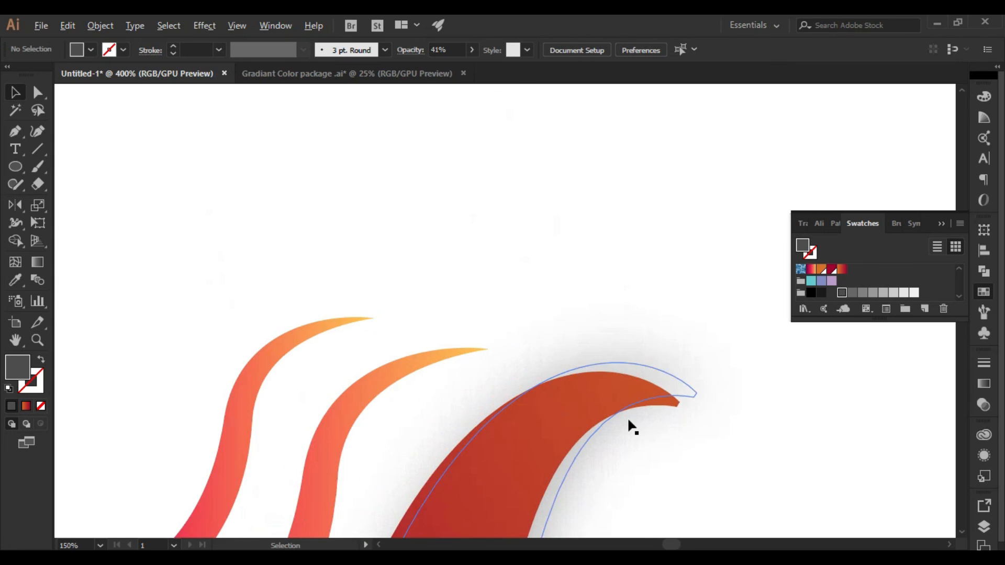
pyautogui.scroll(2, 626, 416)
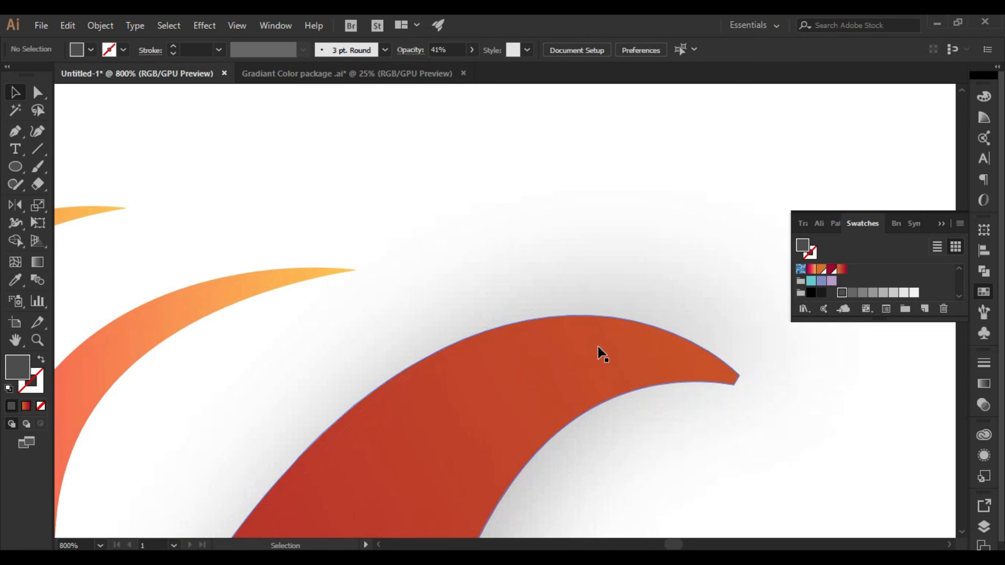
pyautogui.press('l')
pyautogui.moveTo(587, 341); pyautogui.dragTo(616, 351)
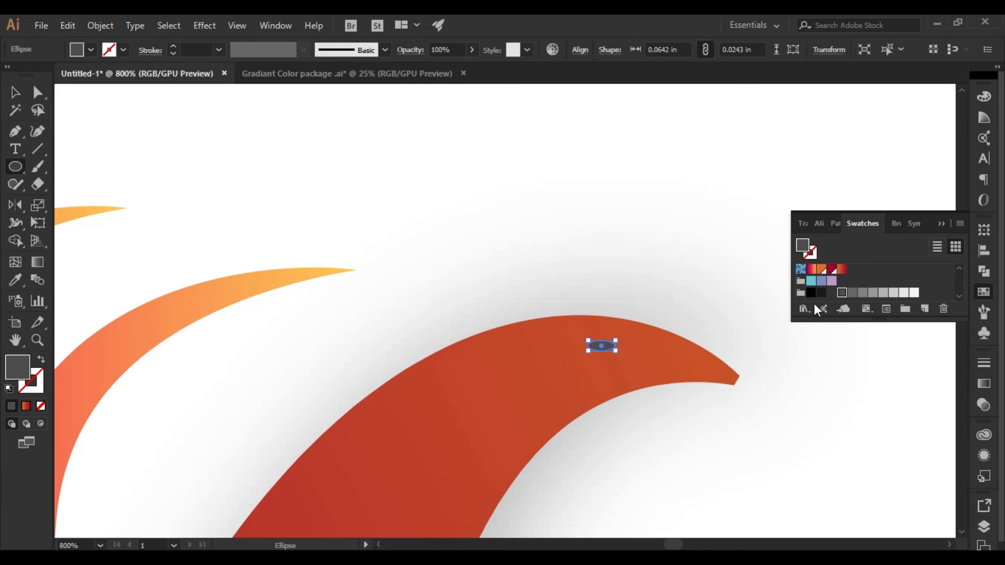
# Fill the eye ellipse with white and return to the view of the whole logo
pyautogui.press('v')
pyautogui.scroll(3, 825, 271)
pyautogui.click(820, 270)
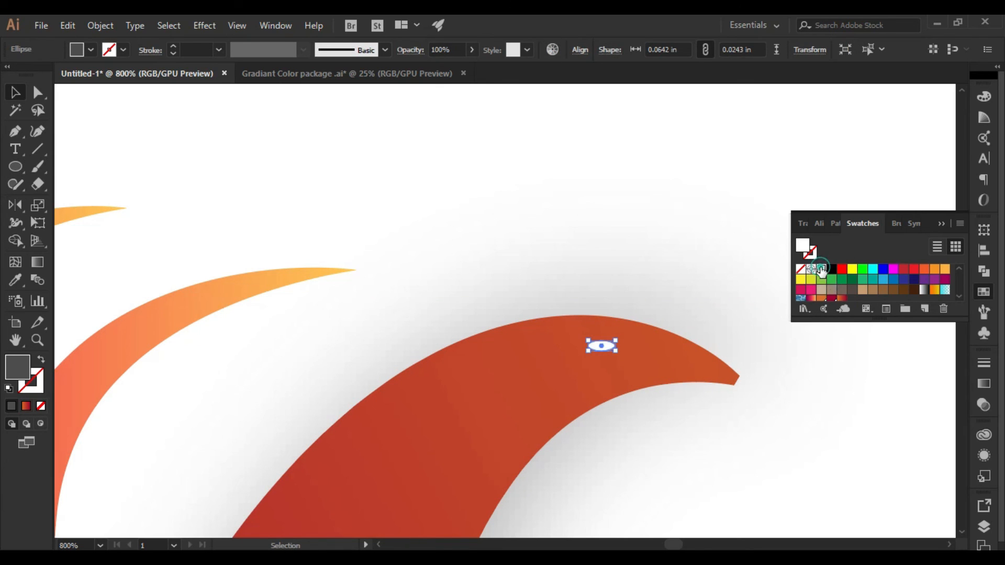
pyautogui.click(650, 191)
pyautogui.scroll(-3, 662, 210)
pyautogui.scroll(-2, 666, 217)
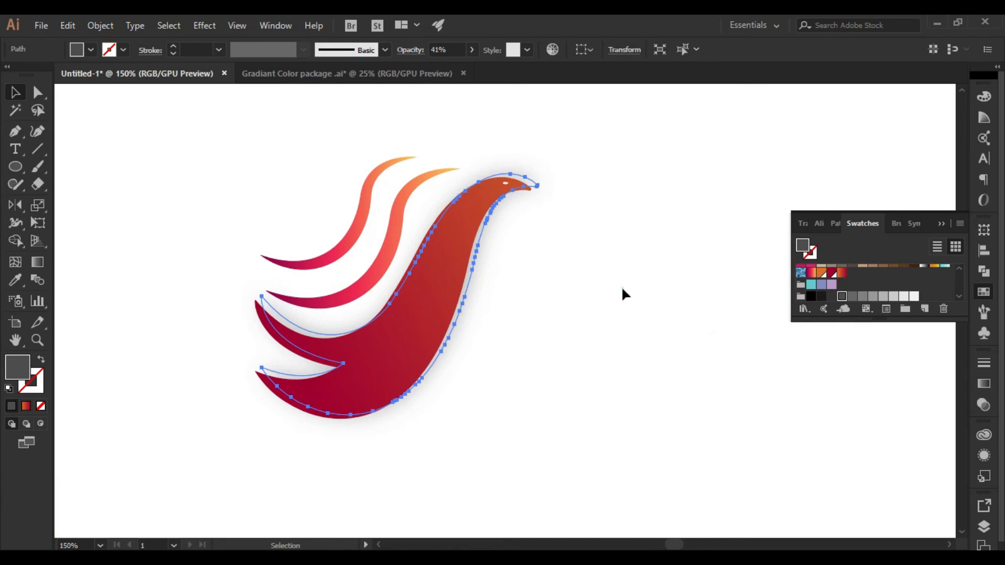
pyautogui.click(620, 286)
pyautogui.moveTo(619, 279); pyautogui.dragTo(702, 290)
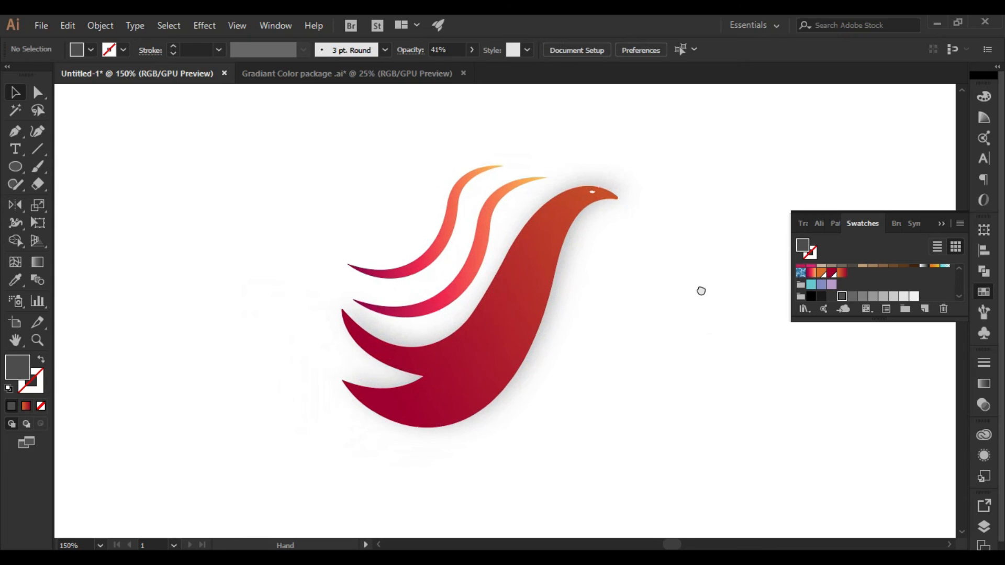
# Add the text BIRD in black Felix Titling below the bird artwork
pyautogui.moveTo(417, 146); pyautogui.dragTo(504, 209)
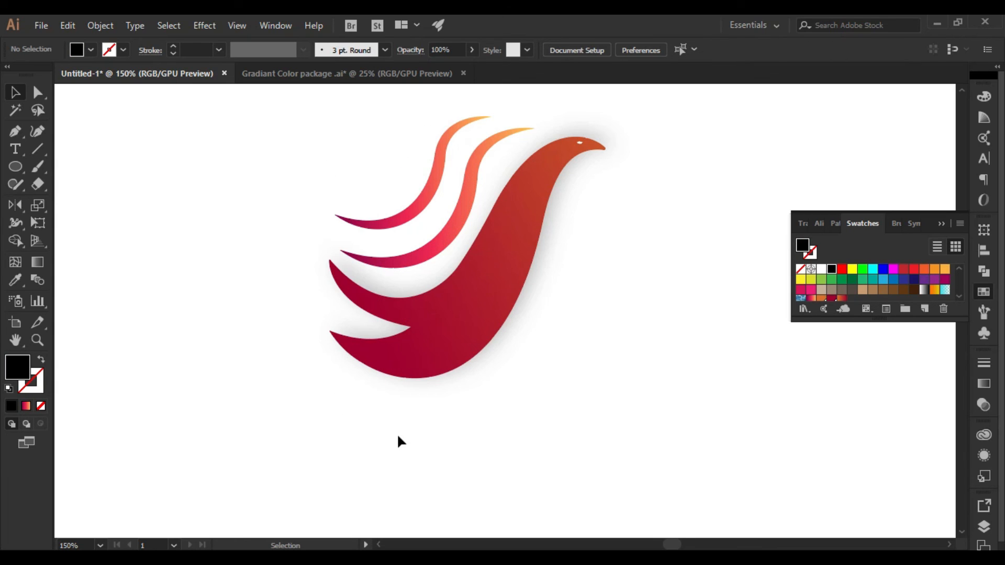
pyautogui.press('t')
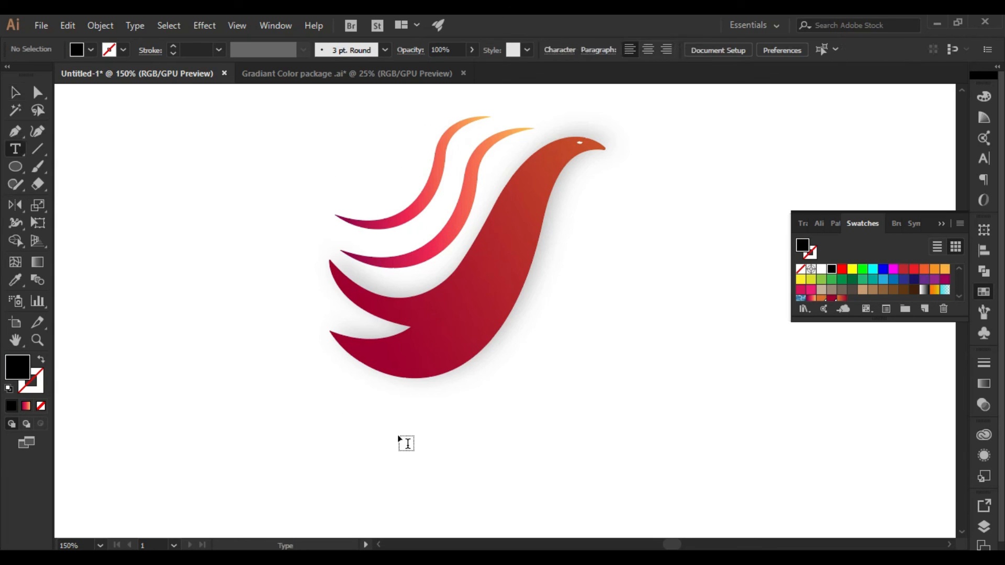
pyautogui.click(294, 426)
pyautogui.write('BI')
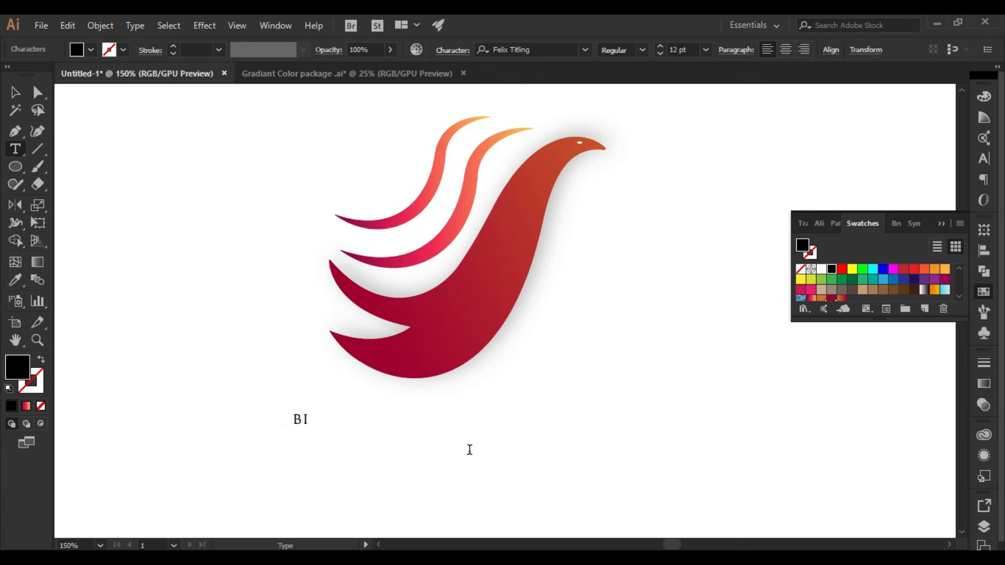
pyautogui.write('RD')
pyautogui.click(15, 92)
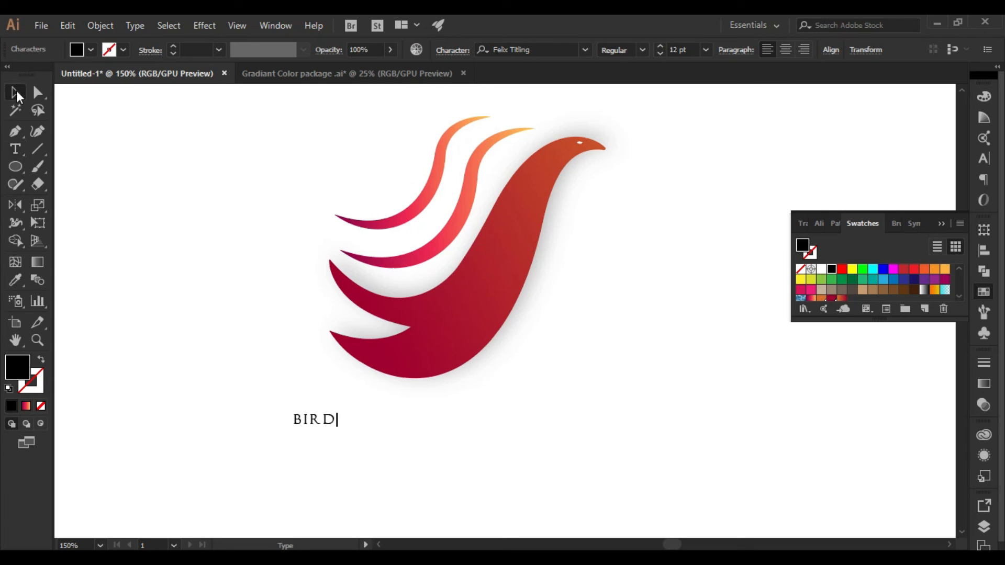
# Enlarge the BIRD text until it spans slightly more than the bird's width, and place it just beneath the artwork
pyautogui.moveTo(353, 437); pyautogui.dragTo(612, 351)
pyautogui.click(670, 390)
pyautogui.click(572, 438)
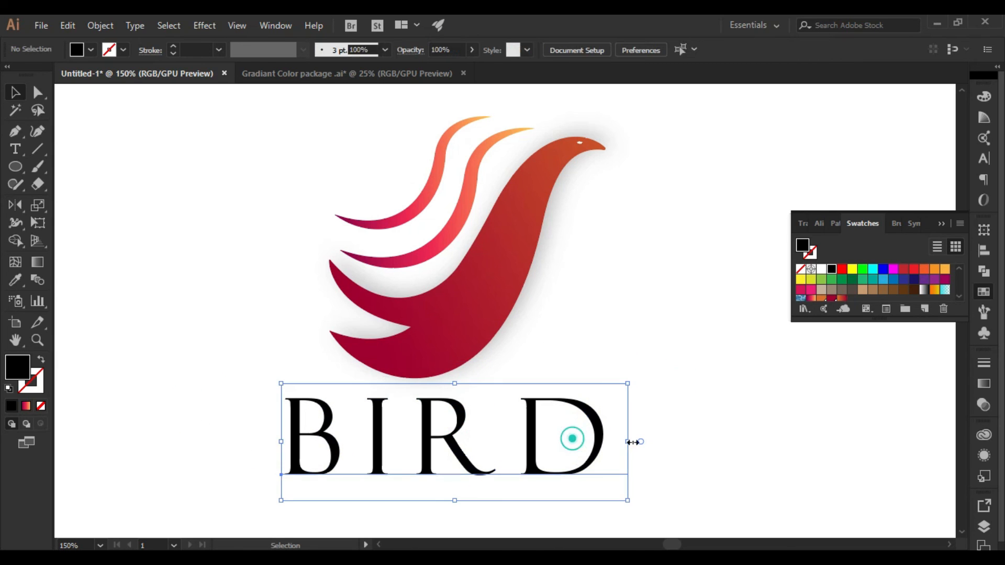
# Group the bird artwork and align it with the BIRD text on their horizontal centres
pyautogui.moveTo(218, 126); pyautogui.dragTo(630, 316)
pyautogui.press('a')
pyautogui.press('v')
pyautogui.moveTo(220, 220); pyautogui.dragTo(649, 446)
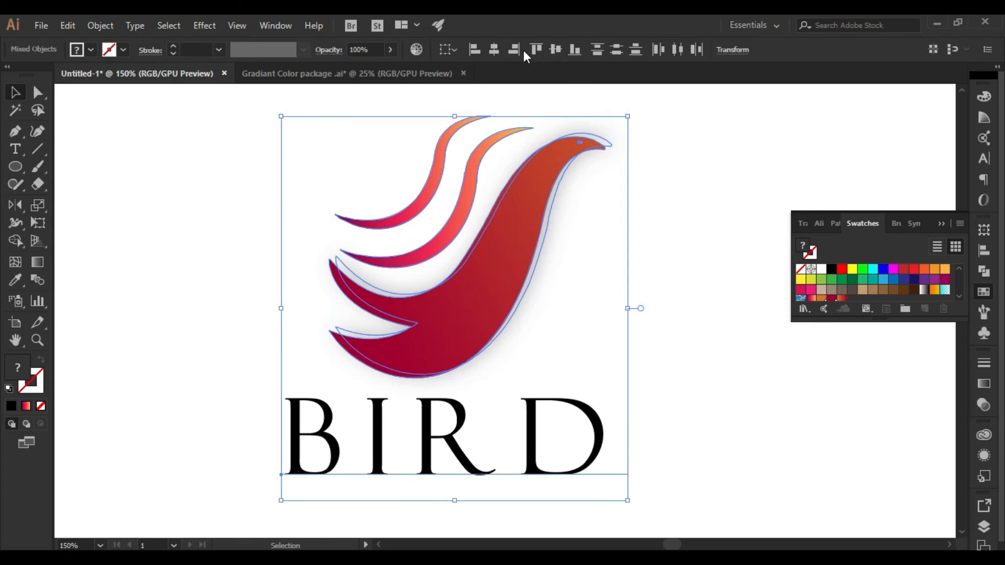
pyautogui.click(492, 47)
pyautogui.click(717, 309)
# Rotate the bird group clockwise so its body leans forward above the BIRD text, and view the logo at 100%
pyautogui.moveTo(272, 127); pyautogui.dragTo(602, 263)
pyautogui.moveTo(609, 110); pyautogui.dragTo(626, 170)
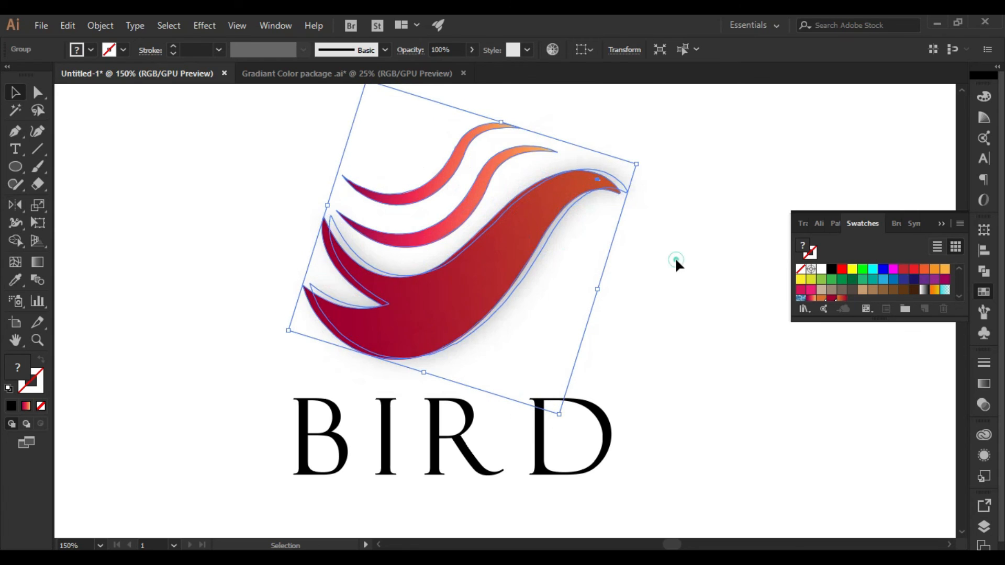
pyautogui.click(674, 256)
pyautogui.hotkey('ctrl', '1')
pyautogui.moveTo(668, 261); pyautogui.dragTo(606, 265)
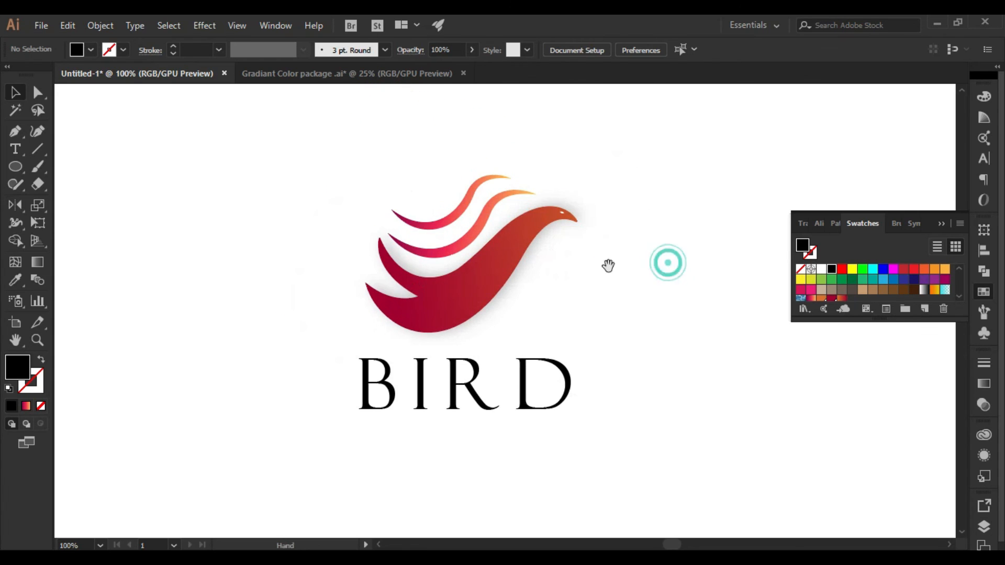
pyautogui.click(453, 393)
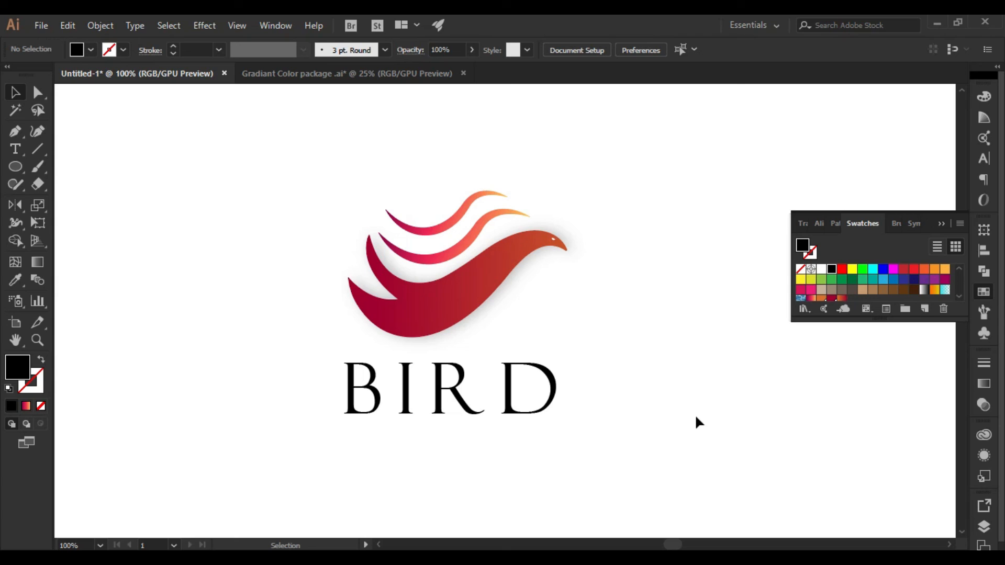